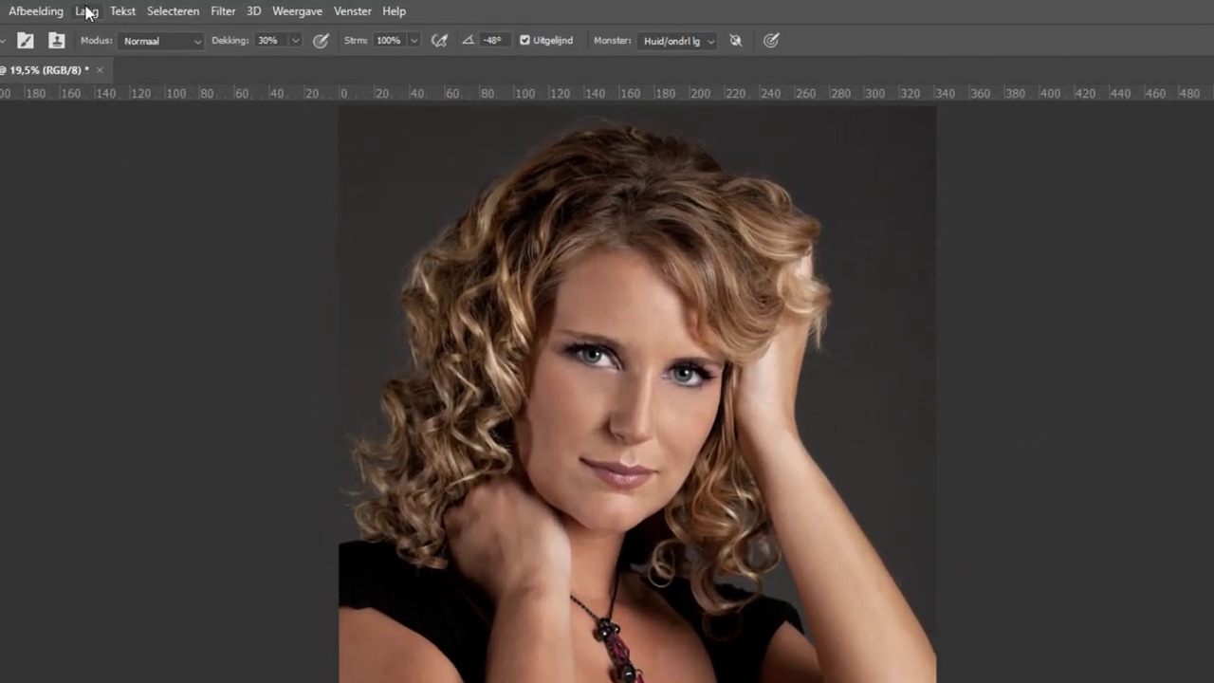
Create a layer called 'Glans' via Laag > Nieuw > Laag and fill it with default black.
click(154, 7)
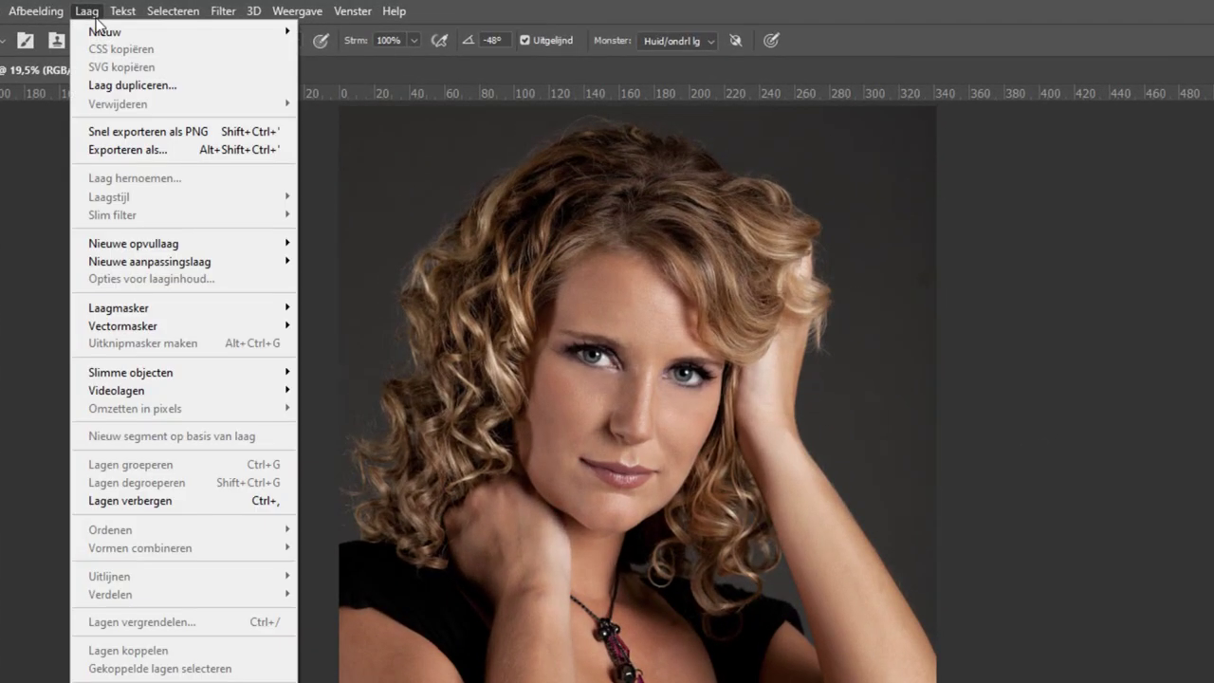
click(348, 34)
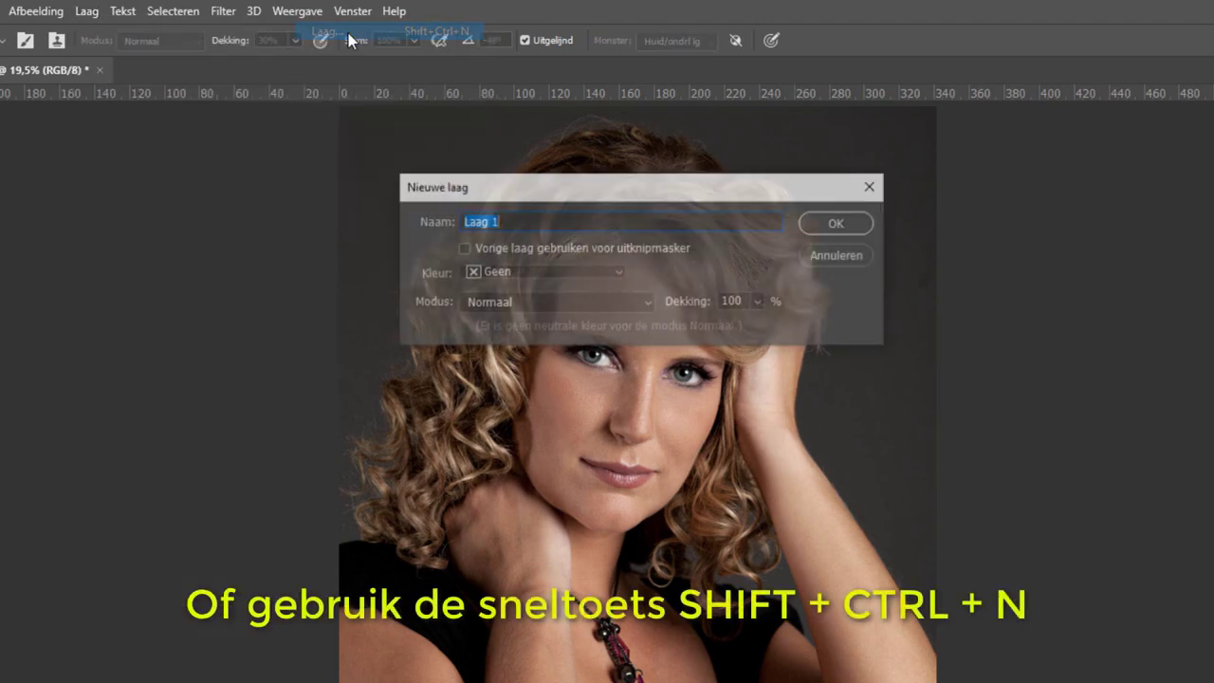
key(BackSpace)
text(Gla)
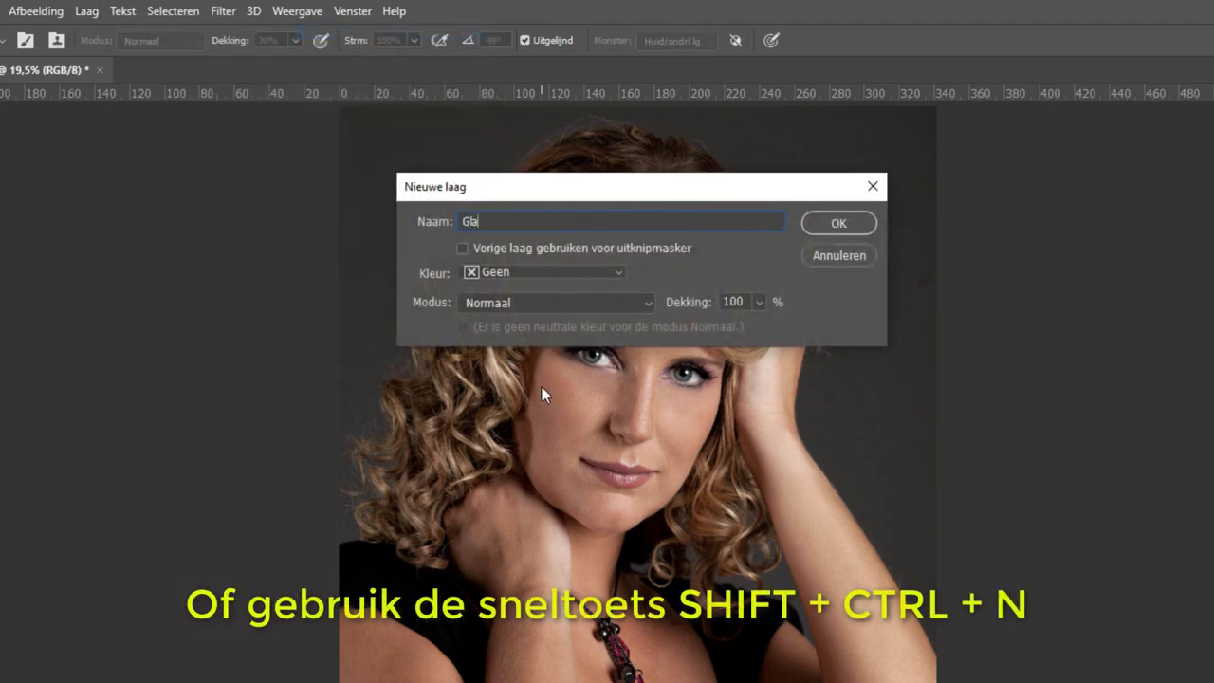
text(ns)
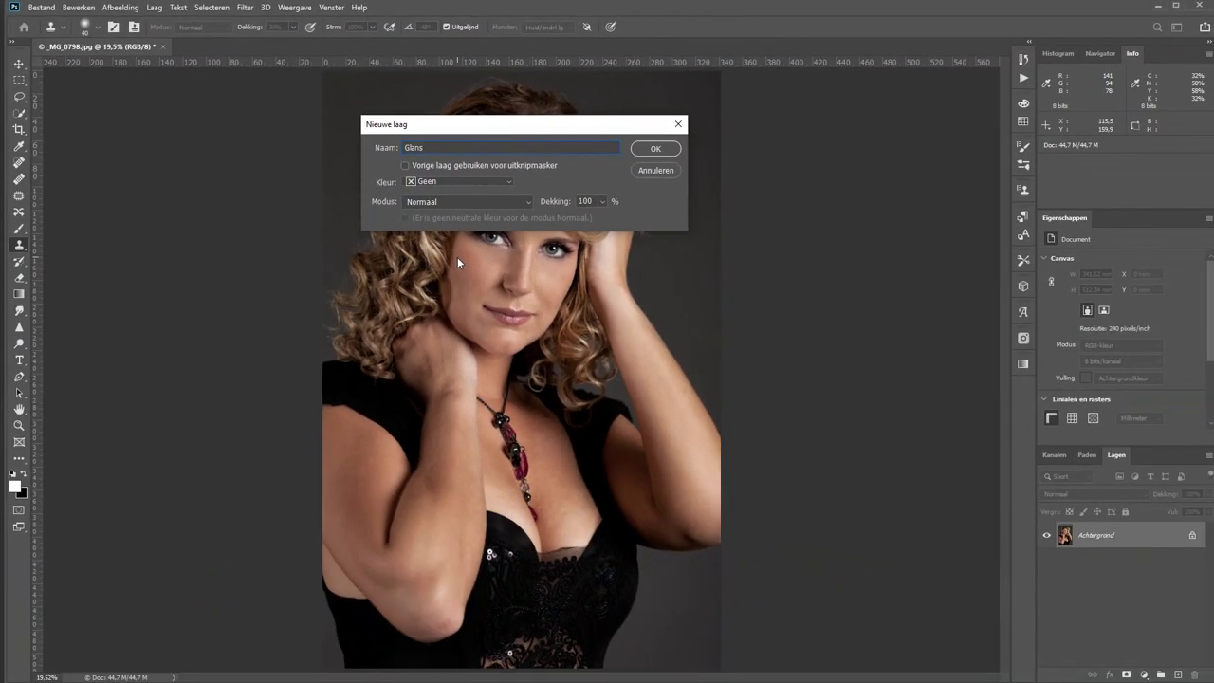
key(Return)
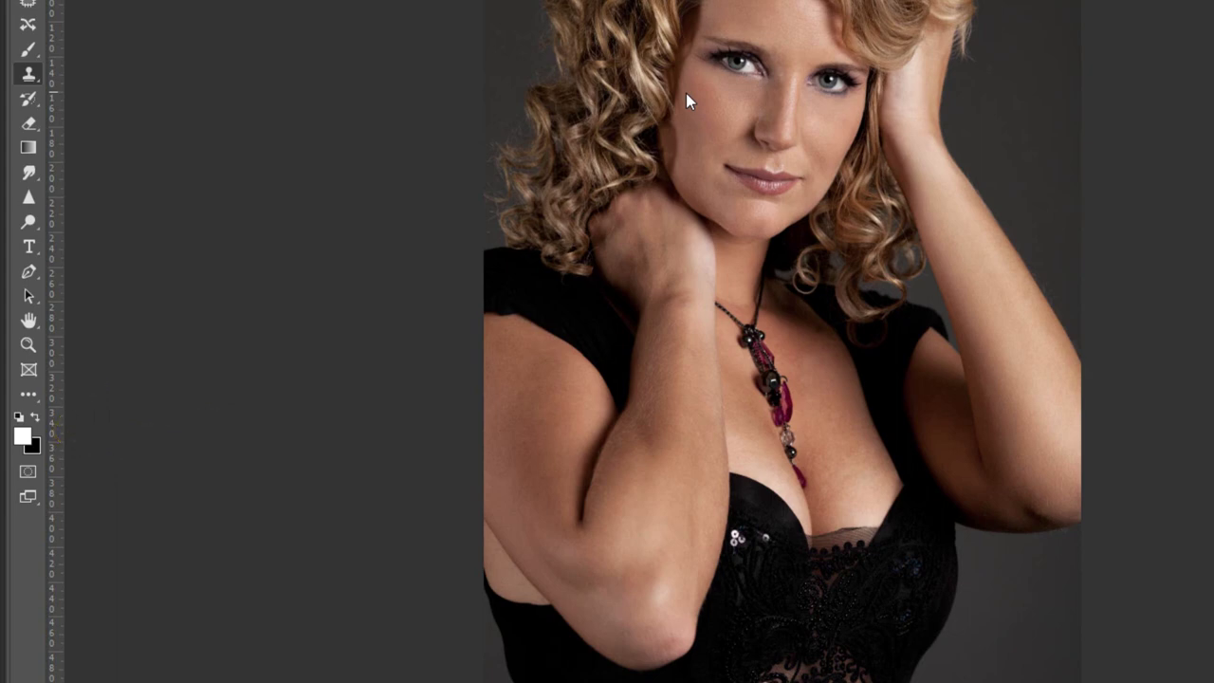
key(x)
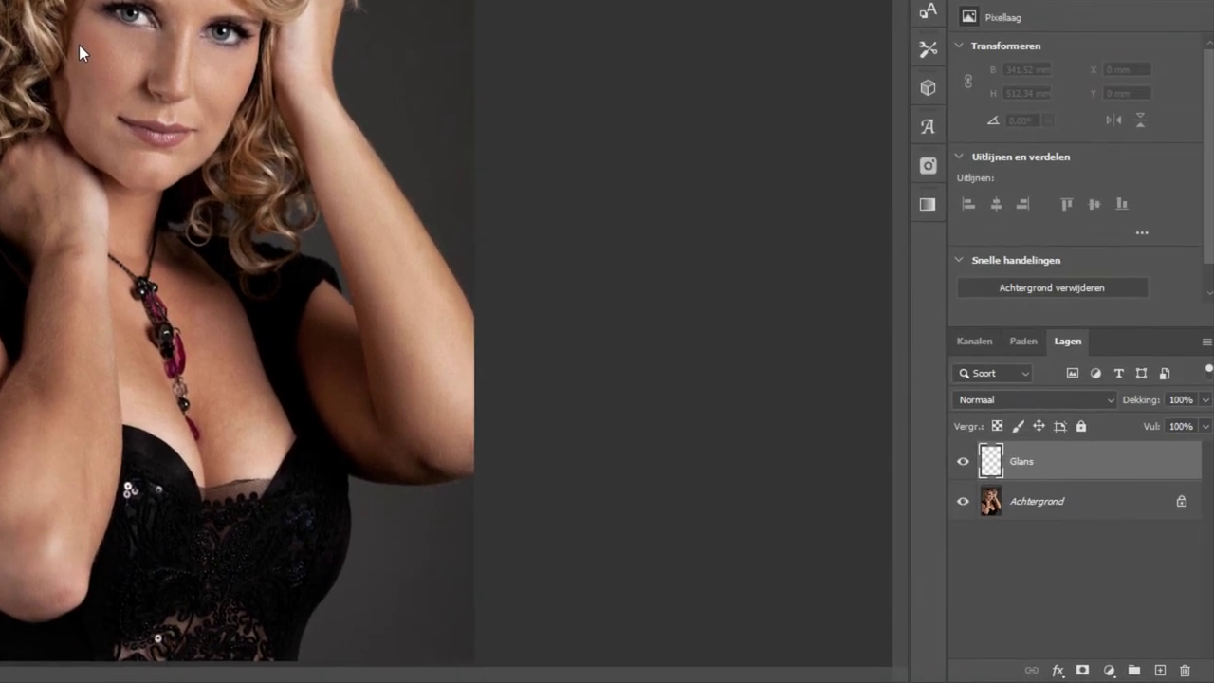
key(alt+BackSpace)
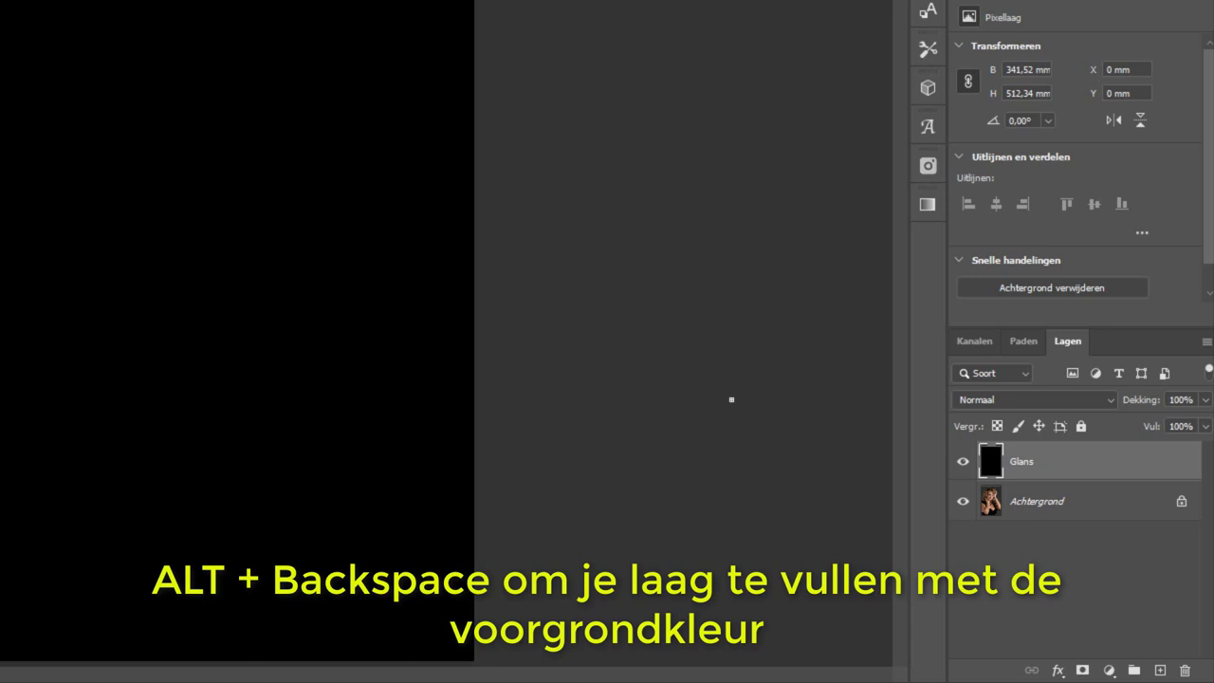
Change the Glans layer's blend mode to Kleur tegenhouden (Color Dodge).
click(1013, 397)
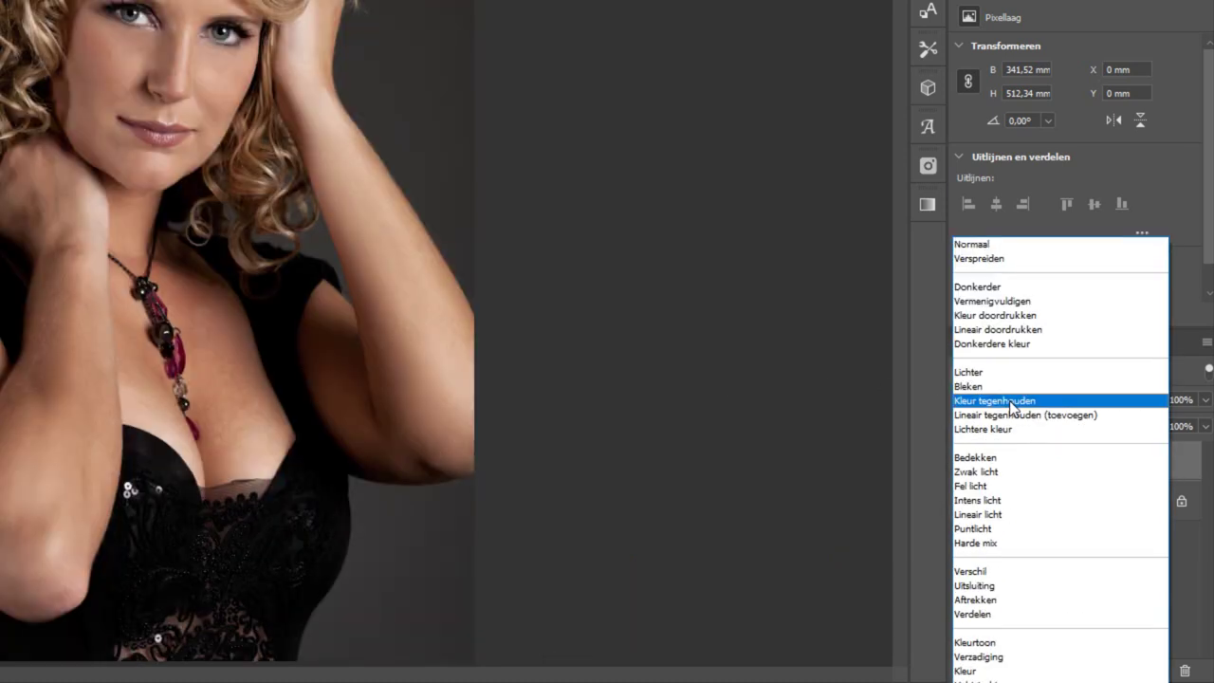
click(1009, 400)
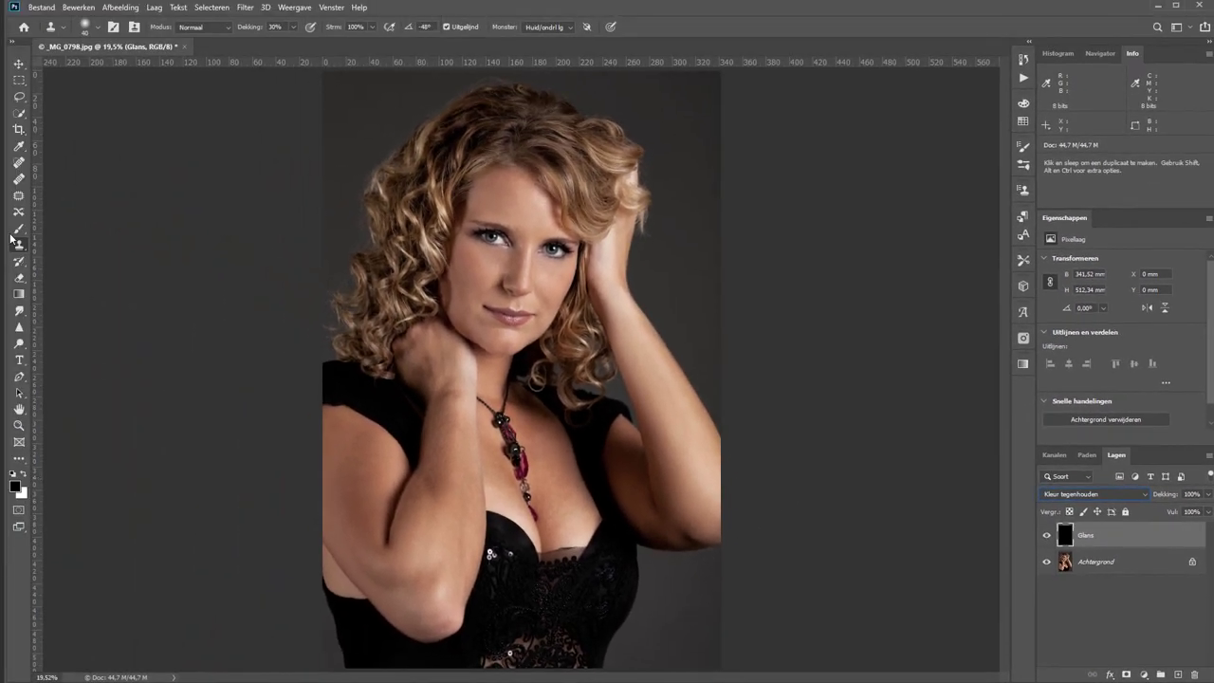
With a white brush, zoom onto the necklace pendant and paint a highlight on its bead.
click(18, 229)
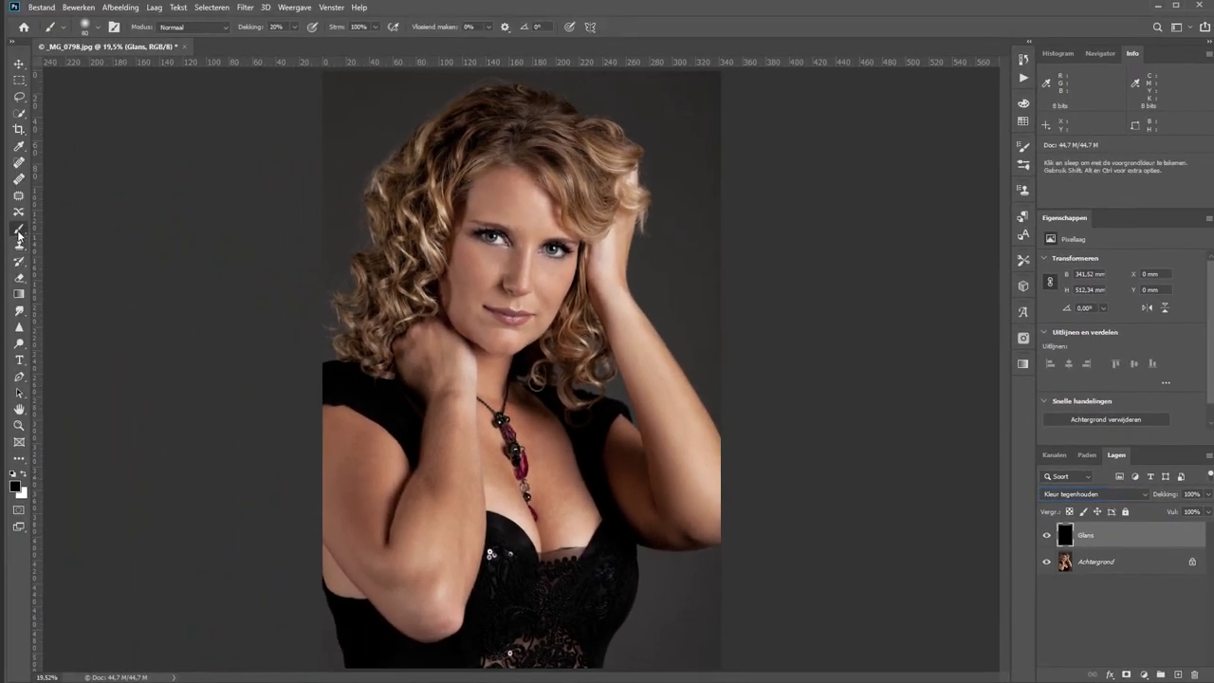
key(Return)
key(z)
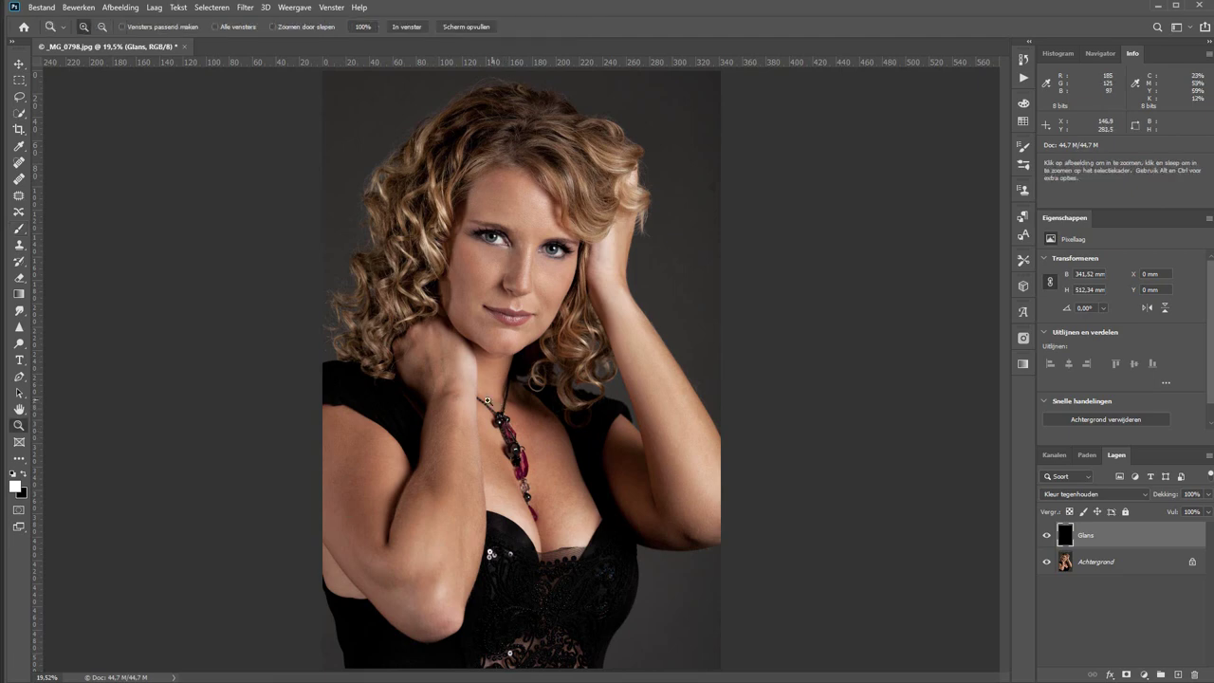
click(481, 411)
key(b)
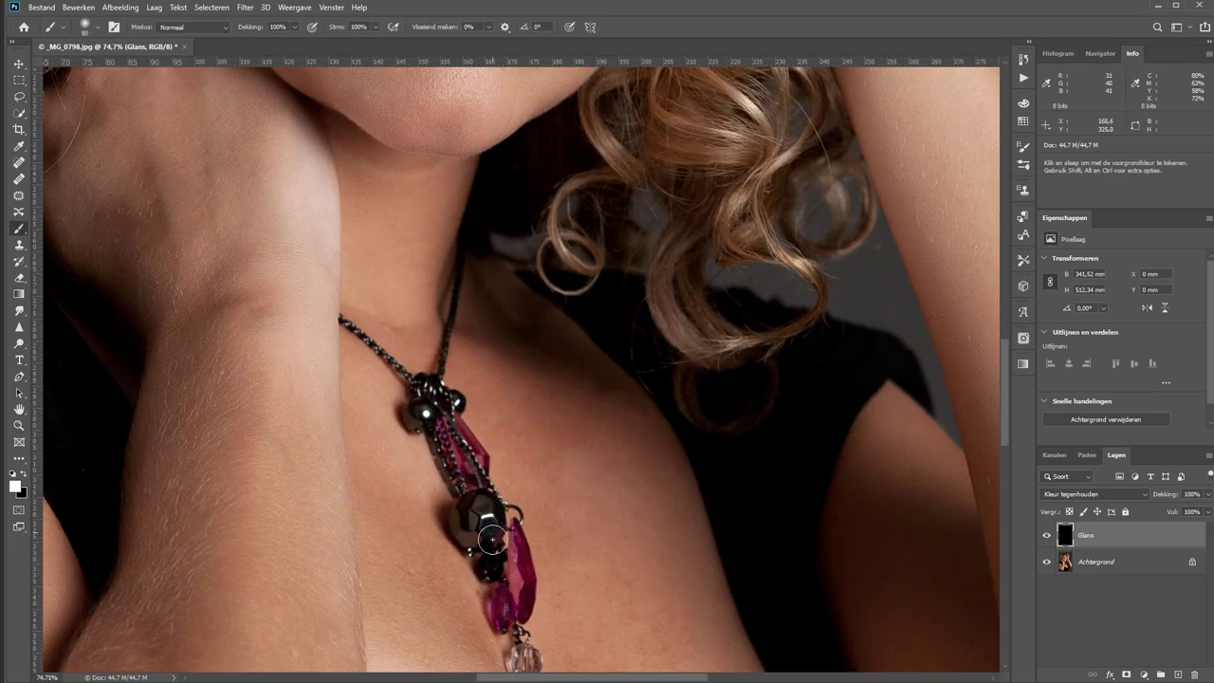
drag(503, 584, 500, 389)
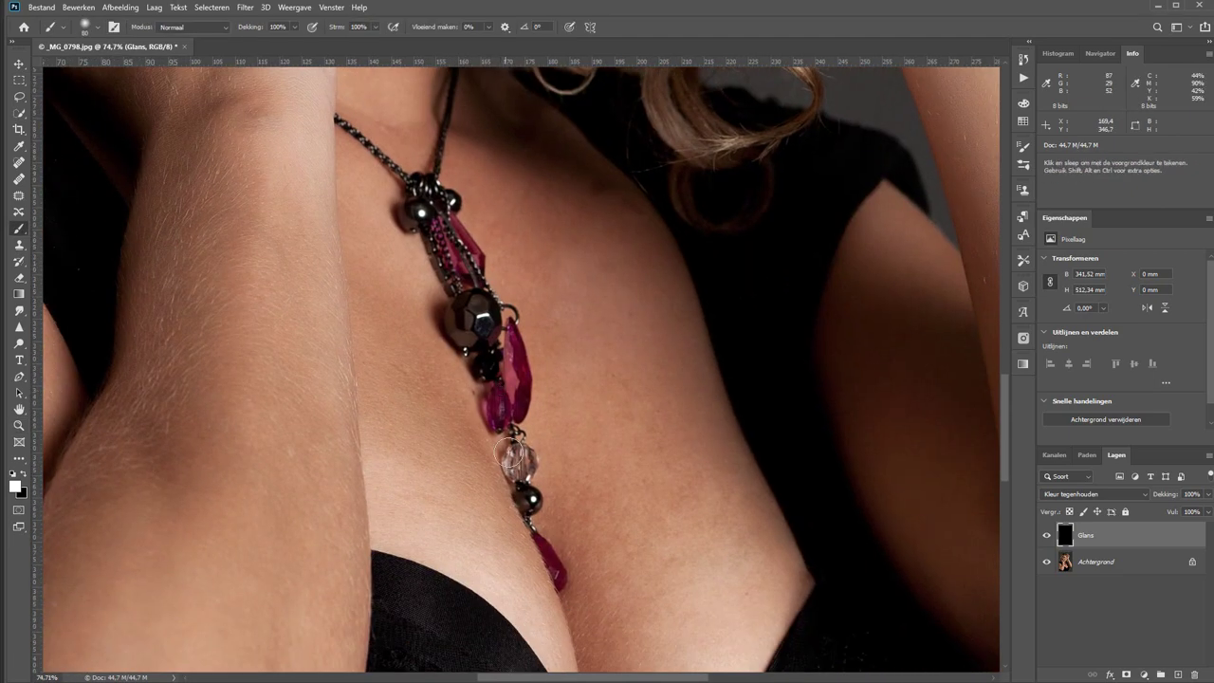
click(519, 463)
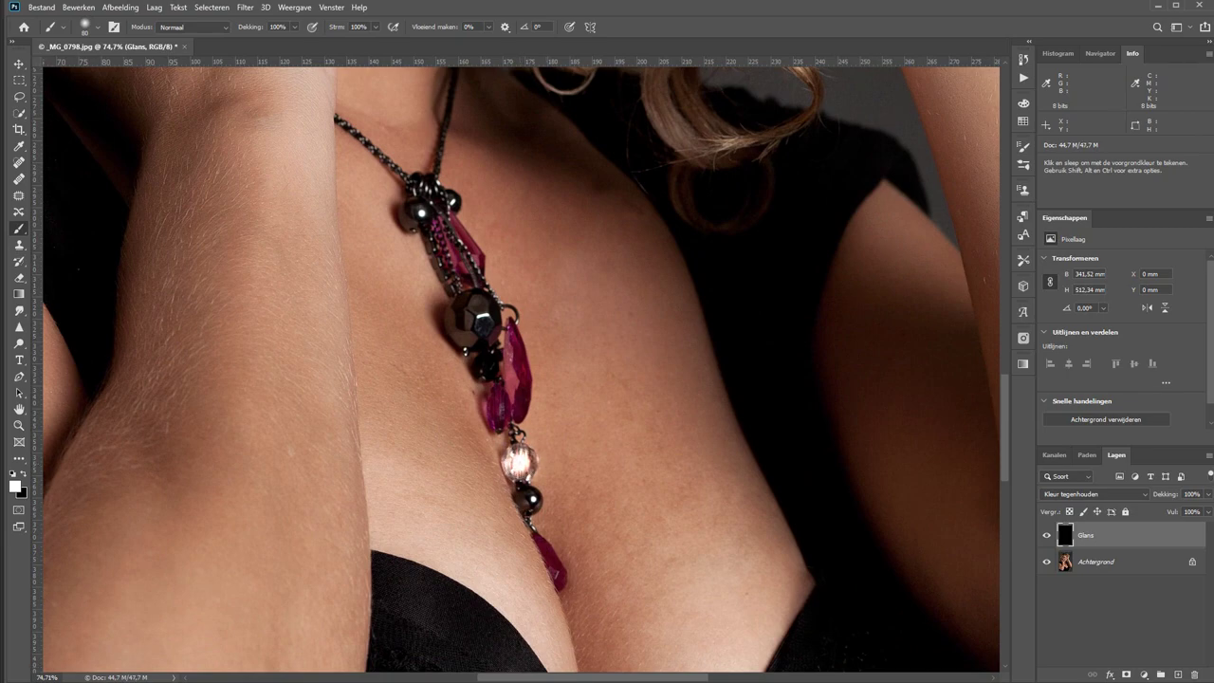
Fit the whole photo on screen and toggle the Glans layer off and on to compare.
key(ctrl+0)
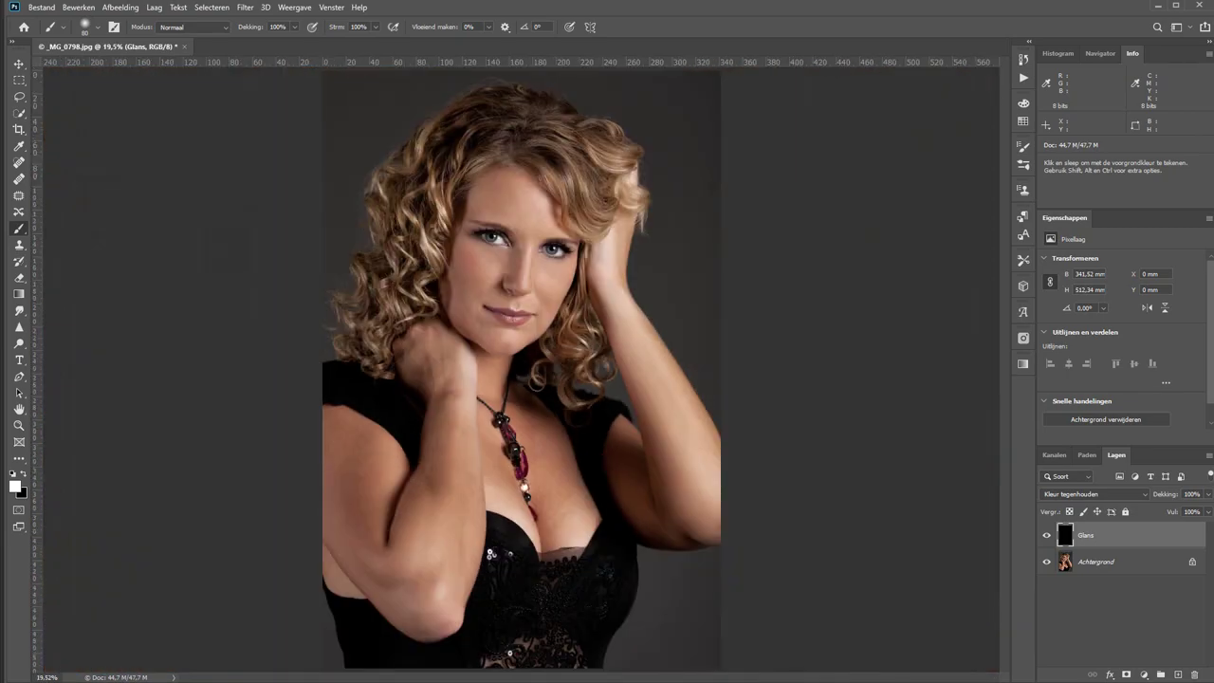
click(1047, 537)
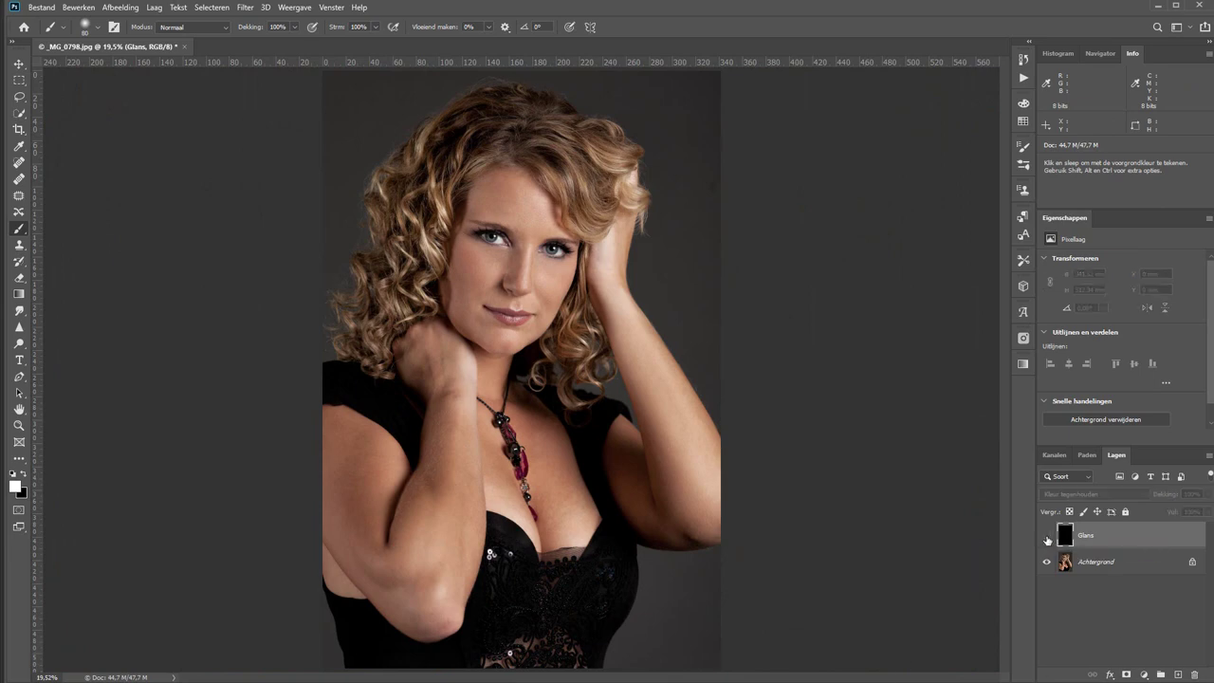
click(1047, 537)
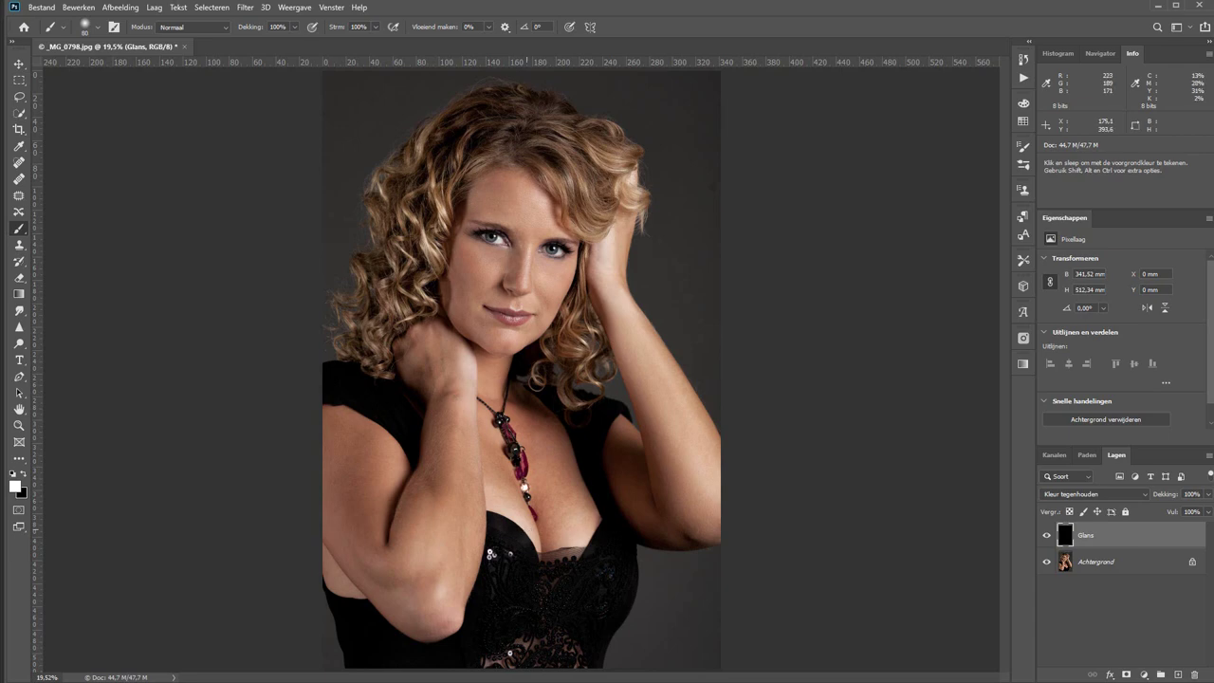
Trial lower Glans opacity, restore it to 100%, and paint the clear bead at 40% brush opacity.
key(z)
drag(524, 398, 461, 363)
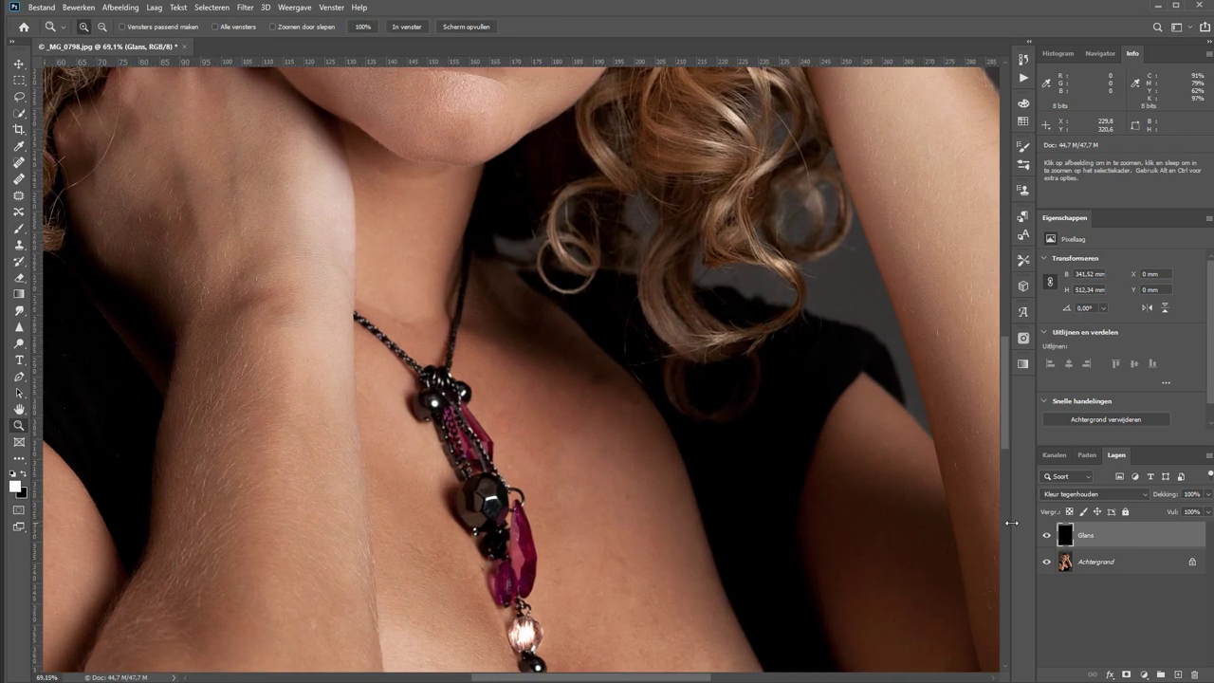
scroll(546, 626, down, 3)
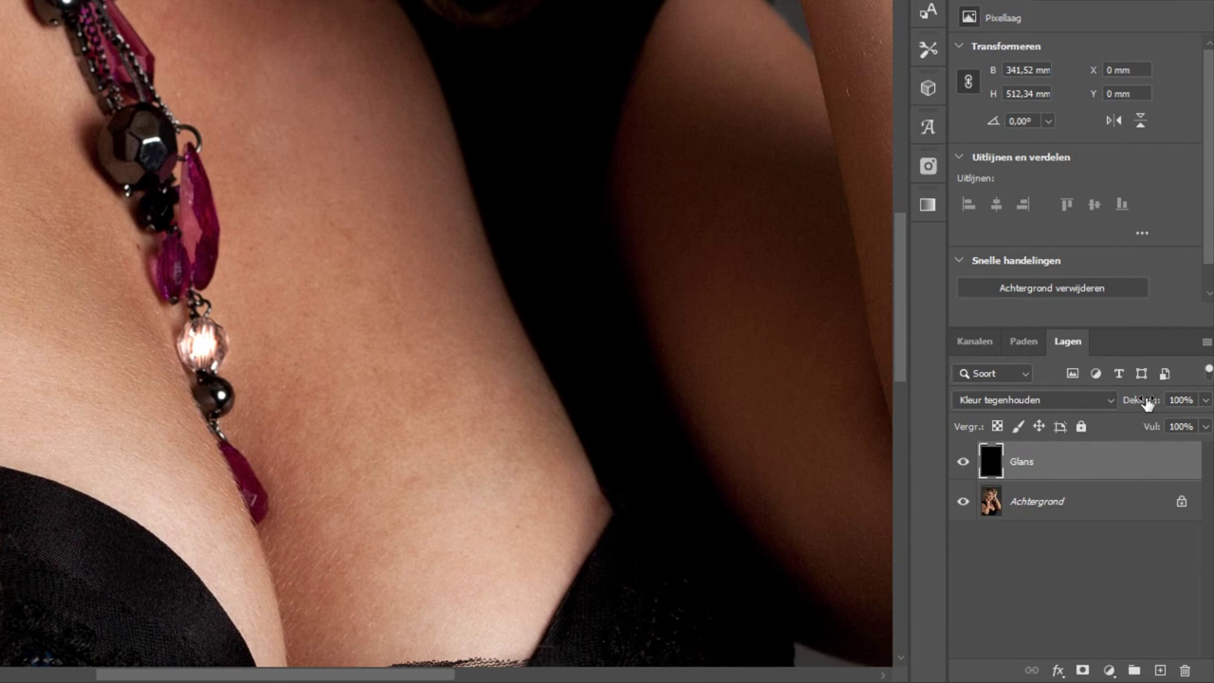
drag(1148, 404, 1125, 401)
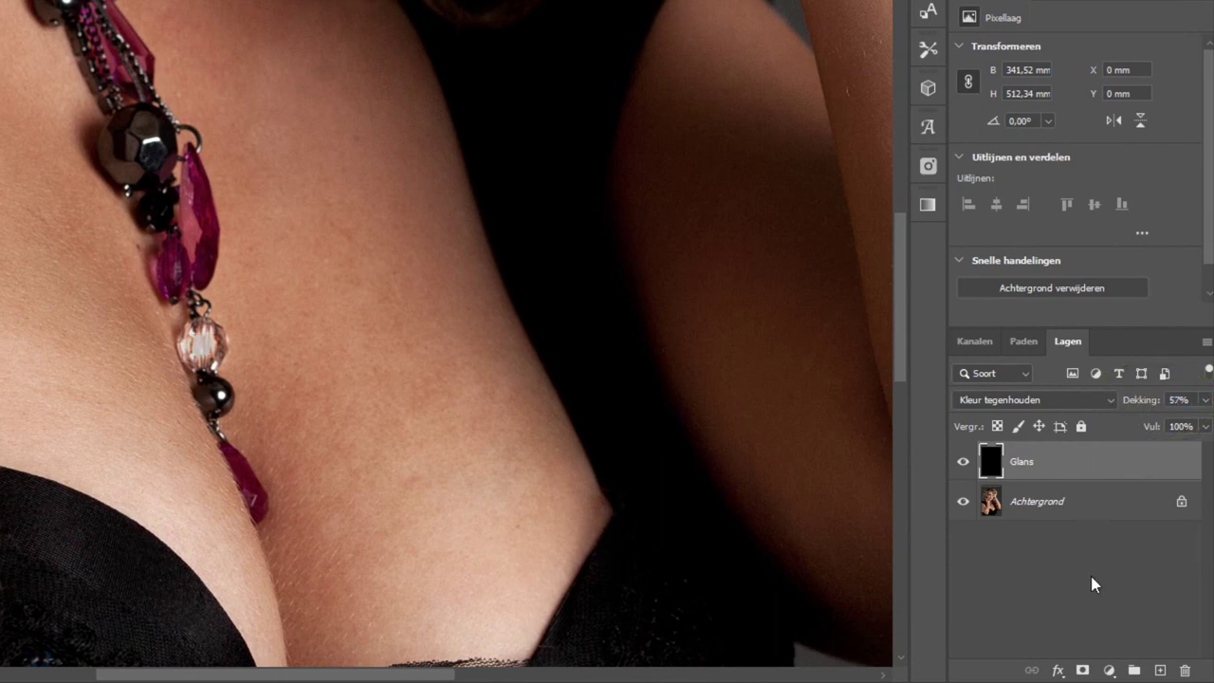
key(0)
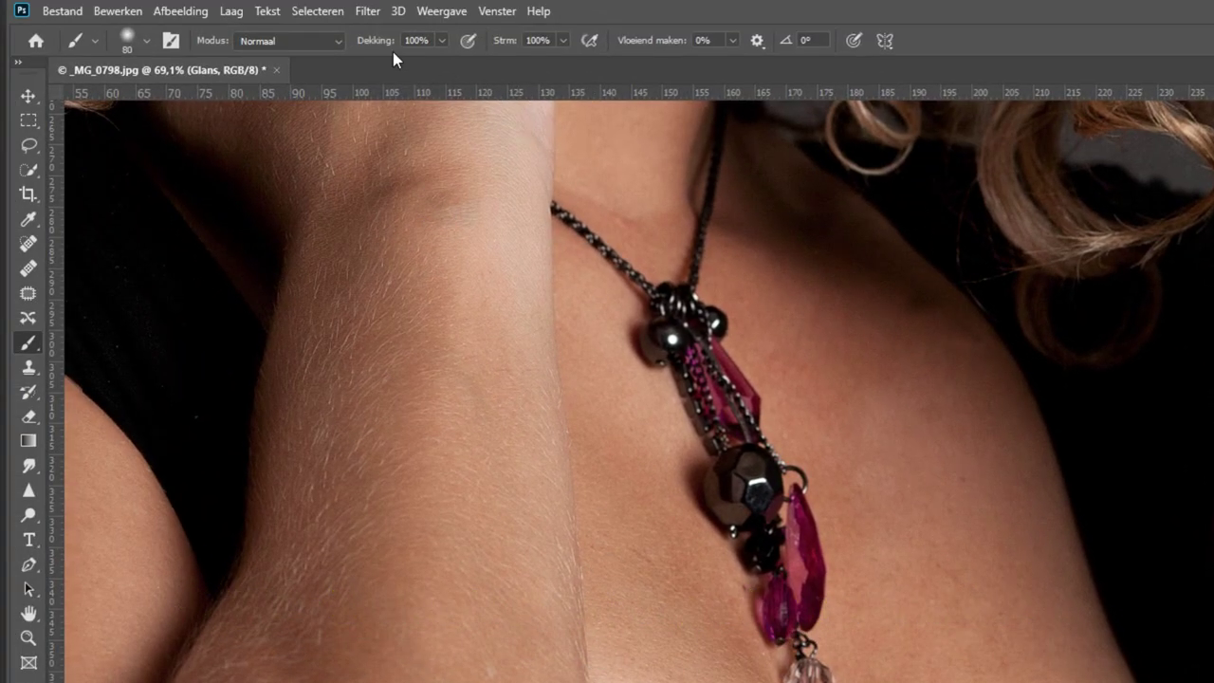
mouse_move(386, 42)
mouse_down()
mouse_move(343, 41)
mouse_move(369, 46)
mouse_up()
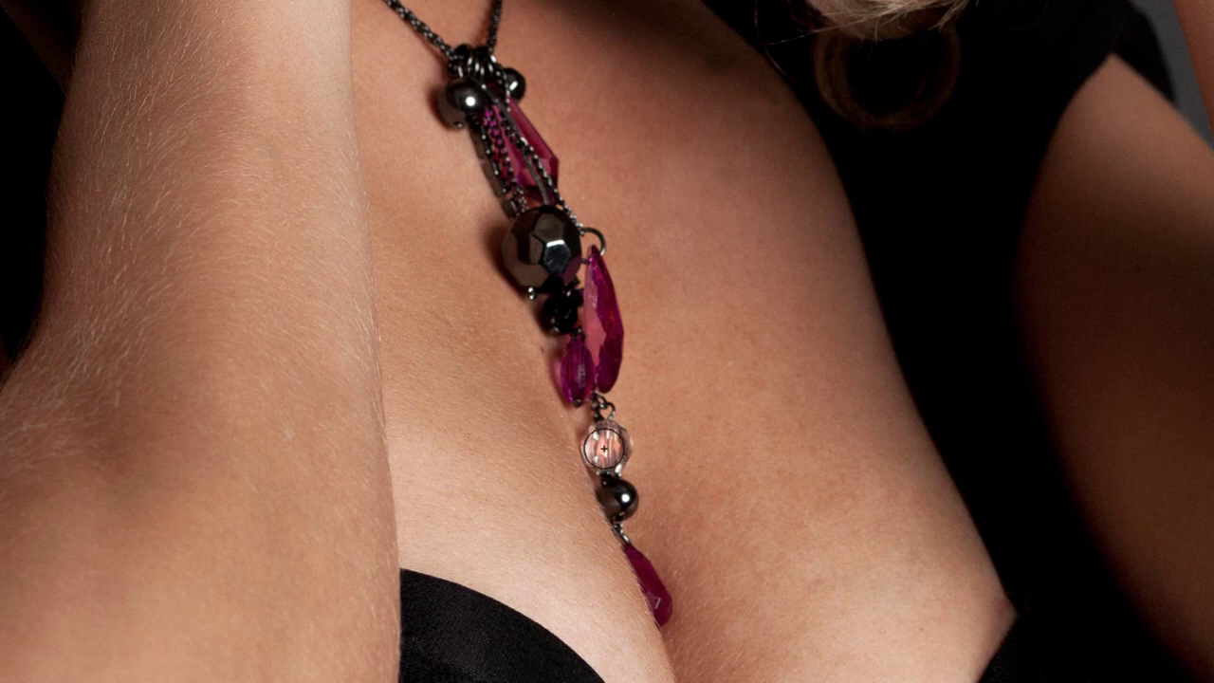
drag(605, 447, 612, 457)
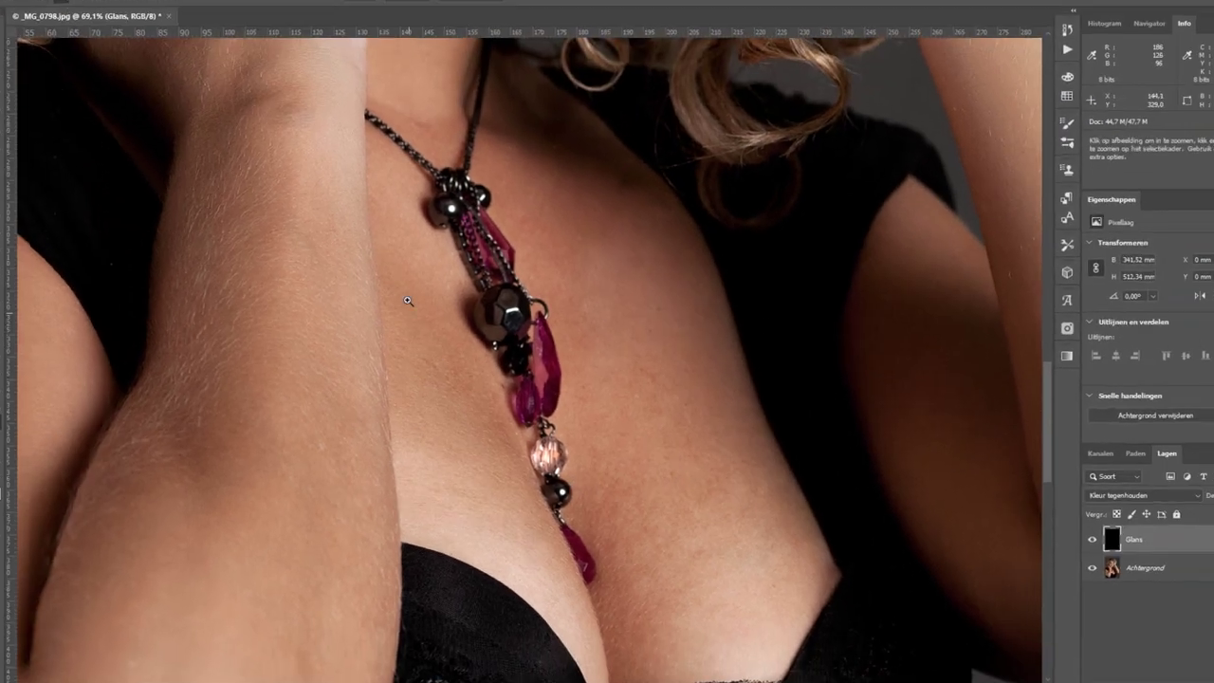
Brighten the left bead and the pink crystal's edge and middle, removing a stray skin highlight.
key(z)
drag(396, 145, 528, 297)
key(b)
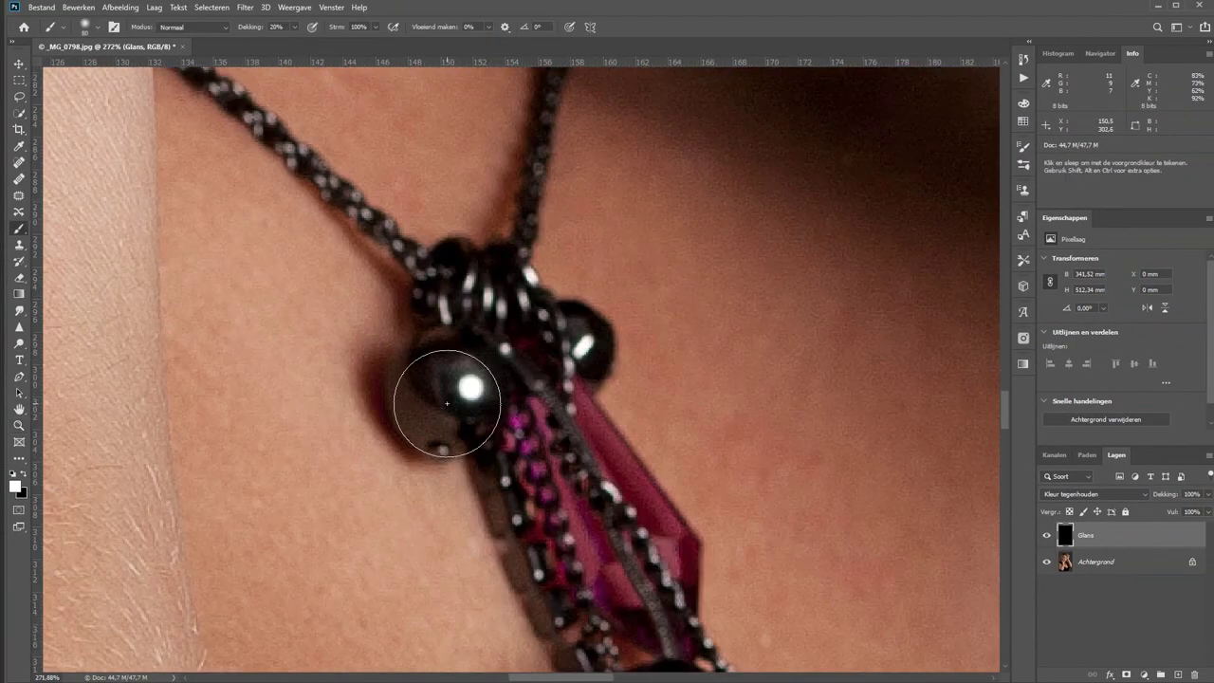
drag(447, 386, 433, 393)
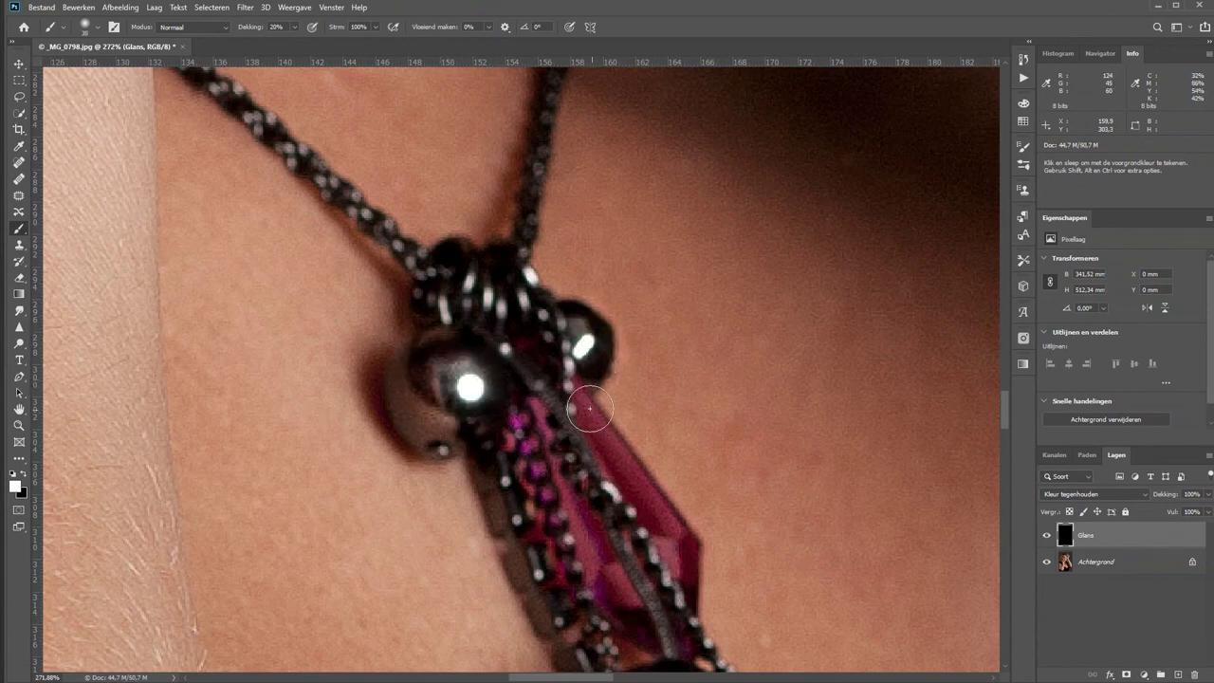
key(bracketleft)
key(bracketleft)
key(bracketleft)
drag(585, 406, 685, 575)
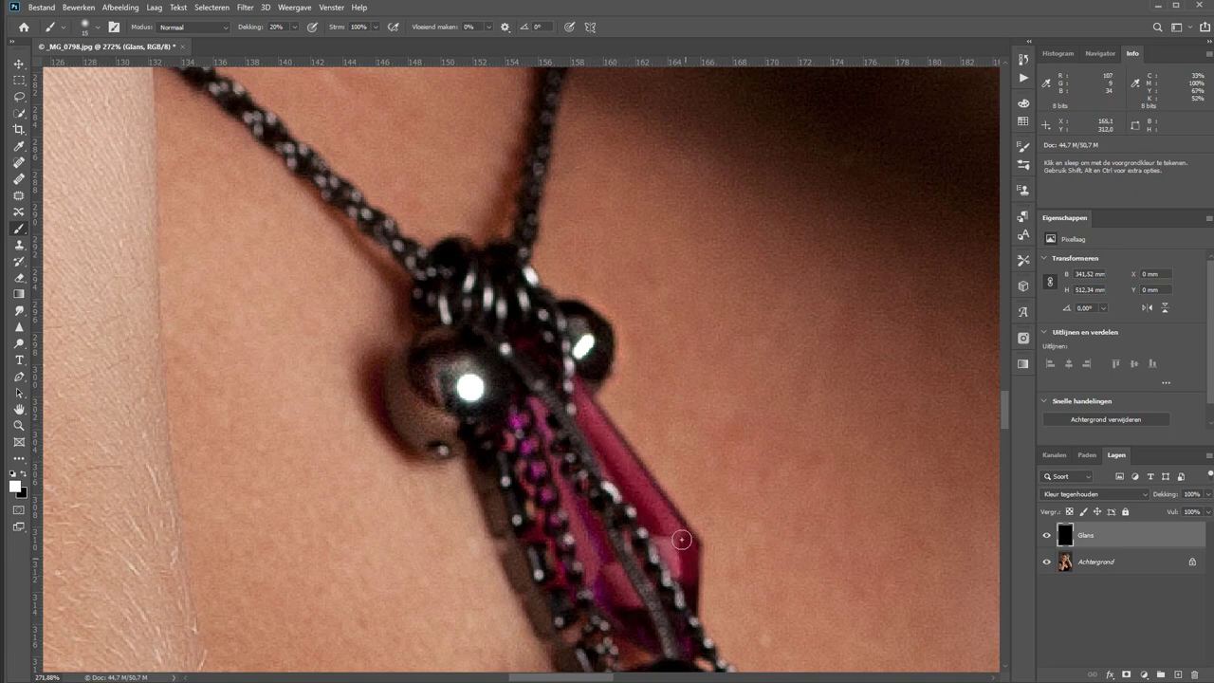
drag(584, 407, 682, 578)
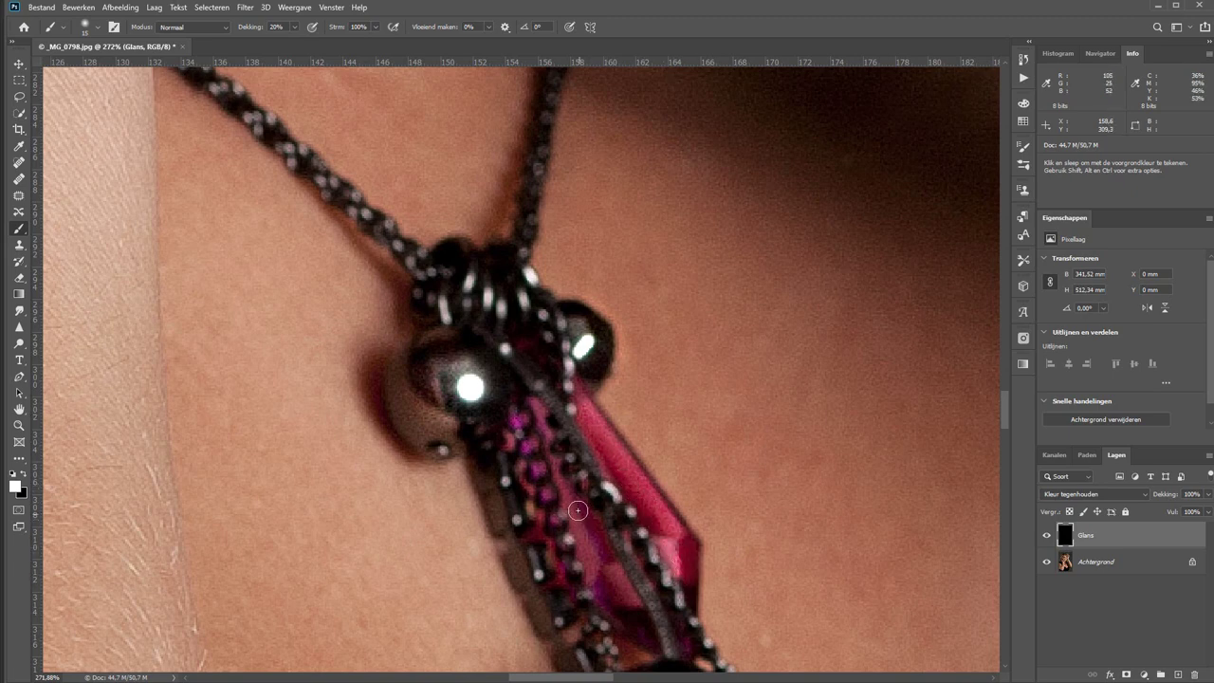
mouse_move(573, 497)
mouse_down()
mouse_move(591, 570)
mouse_move(626, 596)
mouse_move(590, 530)
mouse_up()
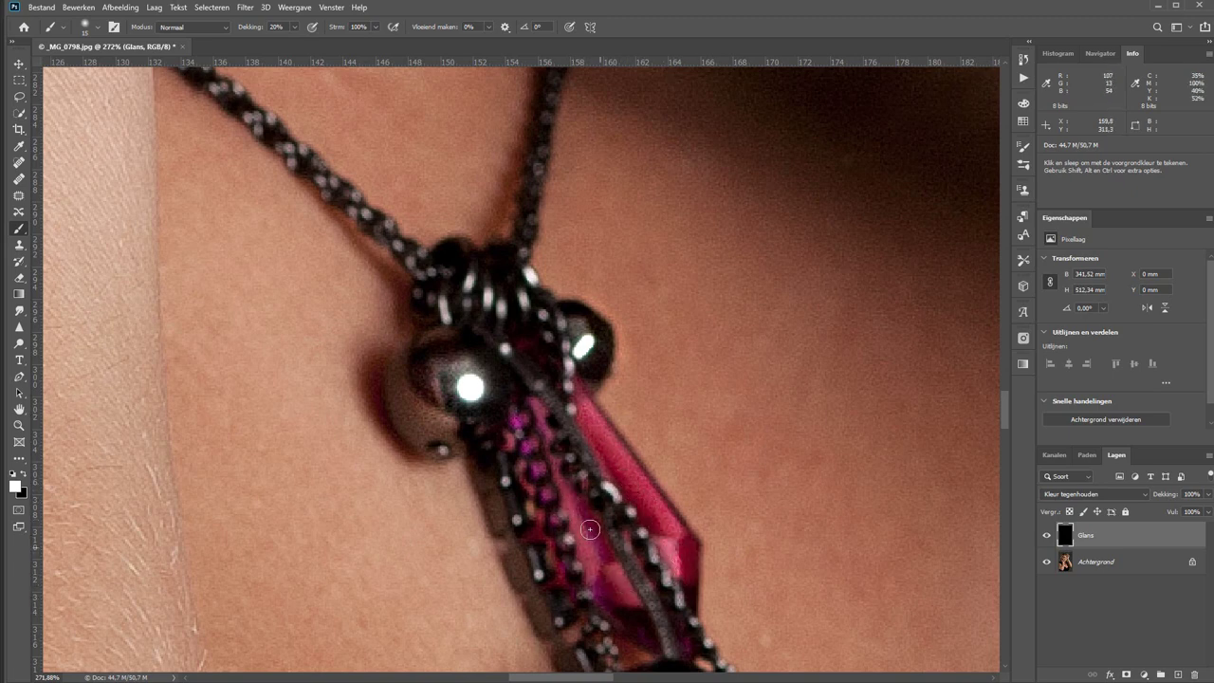
mouse_move(626, 595)
mouse_down()
mouse_move(578, 548)
mouse_move(574, 501)
mouse_move(620, 597)
mouse_up()
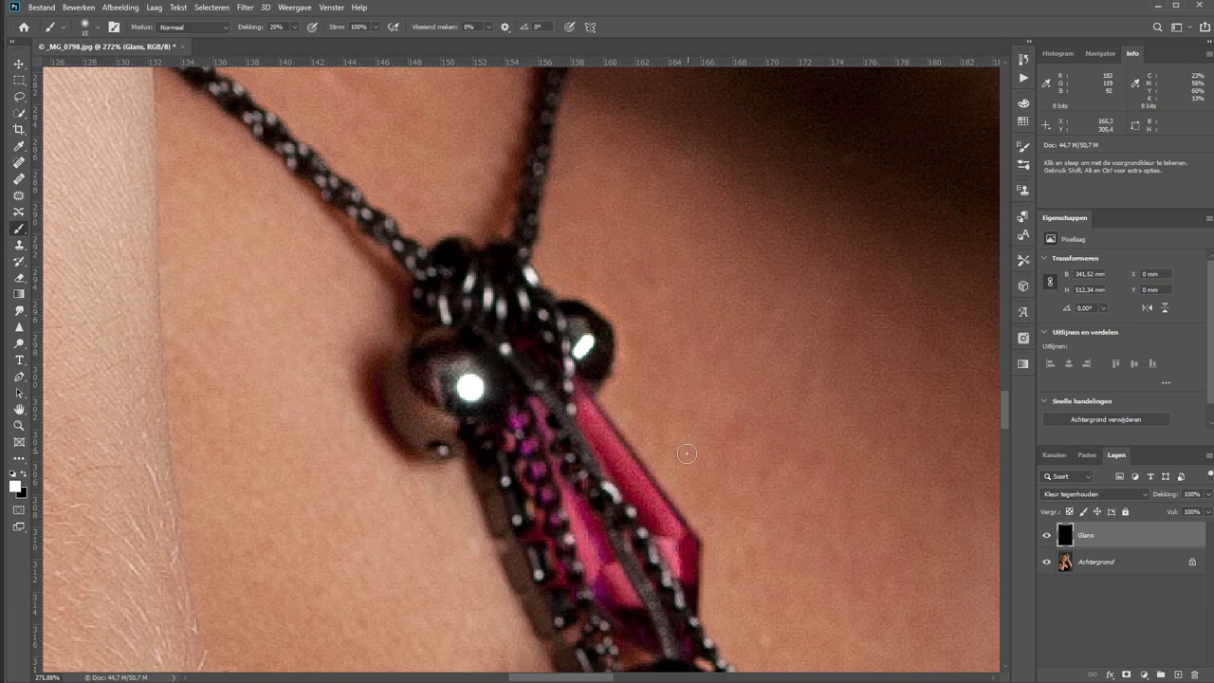
mouse_move(687, 453)
mouse_down()
mouse_move(708, 418)
mouse_move(740, 438)
mouse_up()
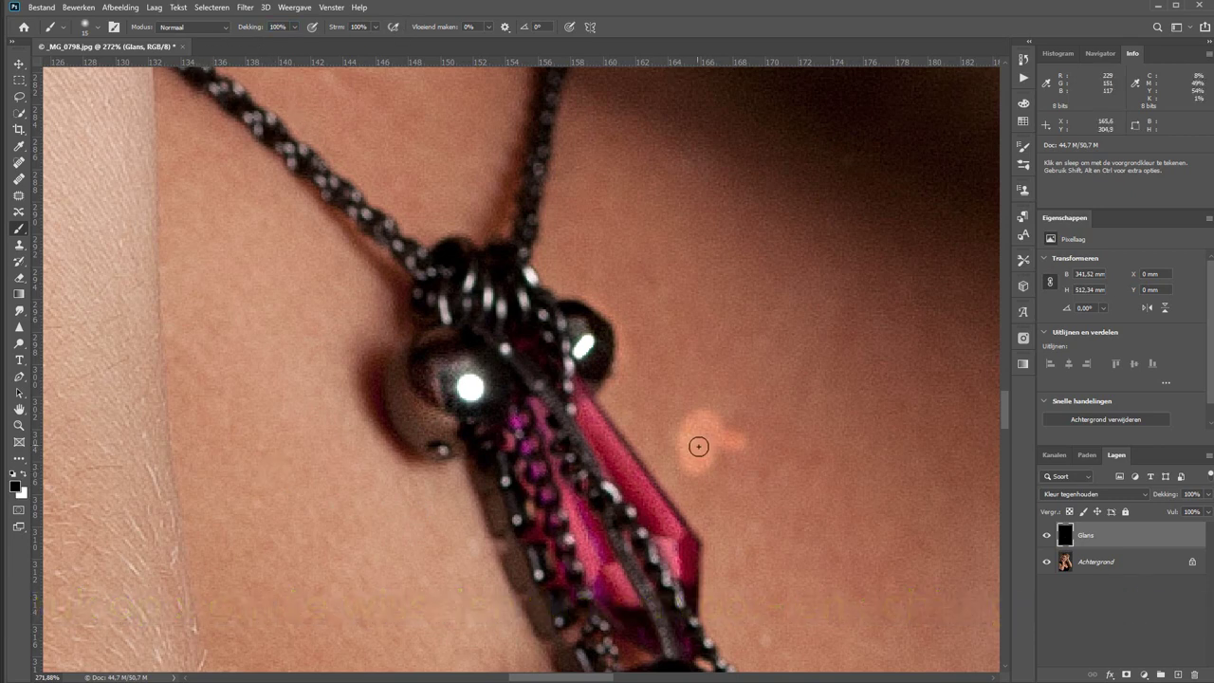
mouse_move(696, 442)
mouse_down()
mouse_move(713, 421)
mouse_move(692, 450)
mouse_move(737, 441)
mouse_up()
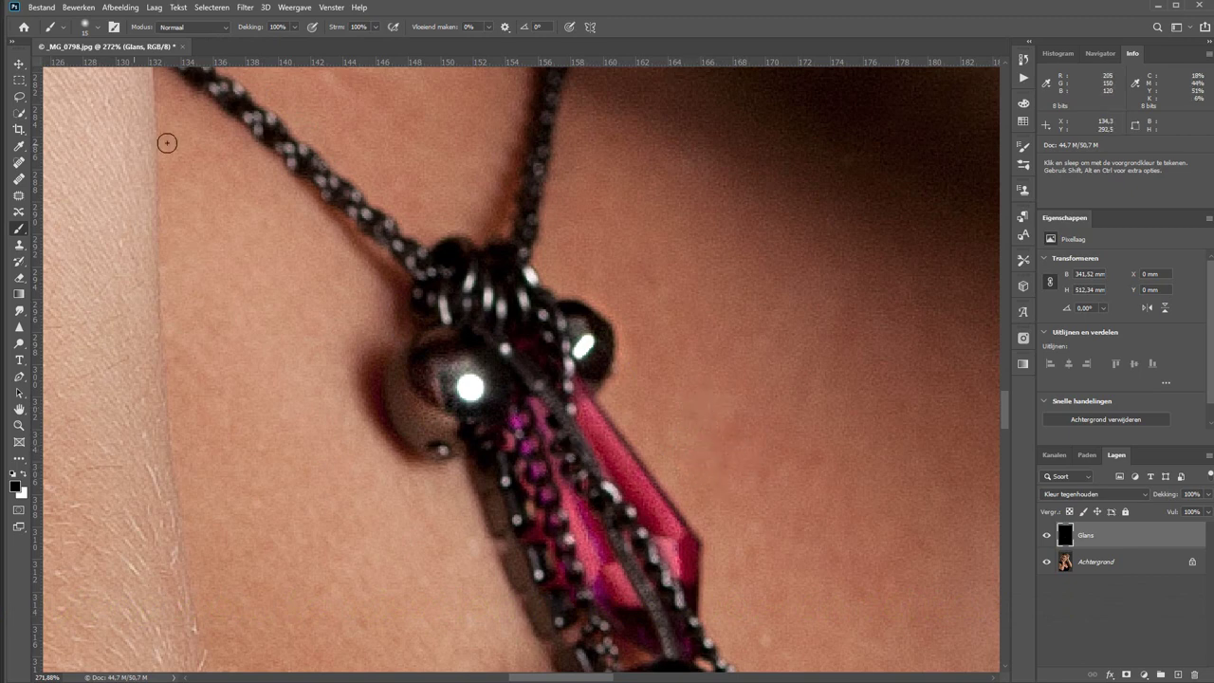
With white and a larger brush, paint a bright glint on the dark faceted bead.
key(x)
drag(607, 531, 441, 138)
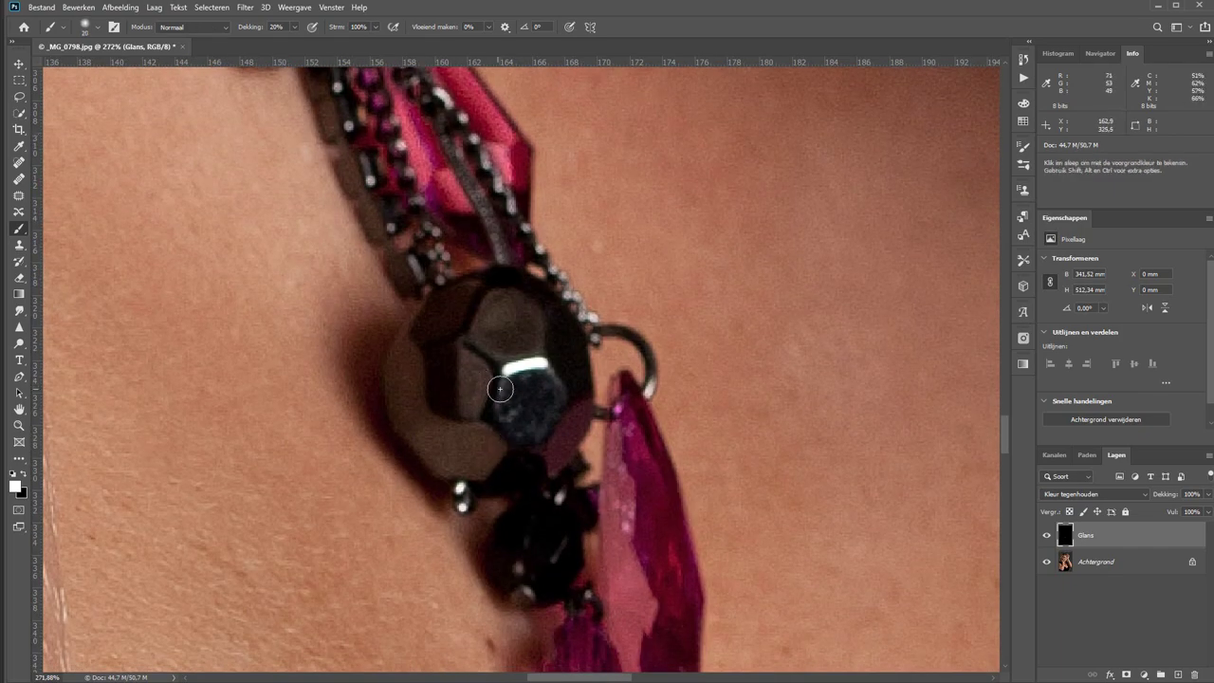
key(bracketright)
key(bracketright)
key(bracketright)
key(bracketright)
key(bracketright)
key(bracketright)
key(bracketright)
key(bracketright)
key(bracketright)
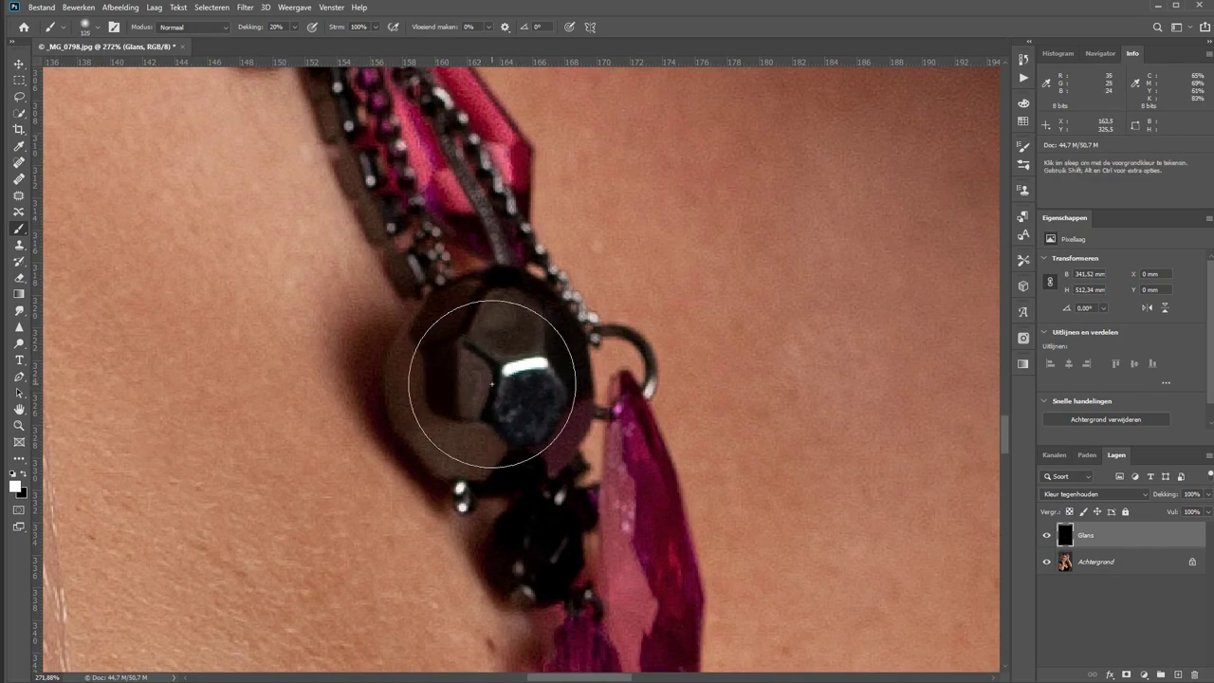
key(bracketright)
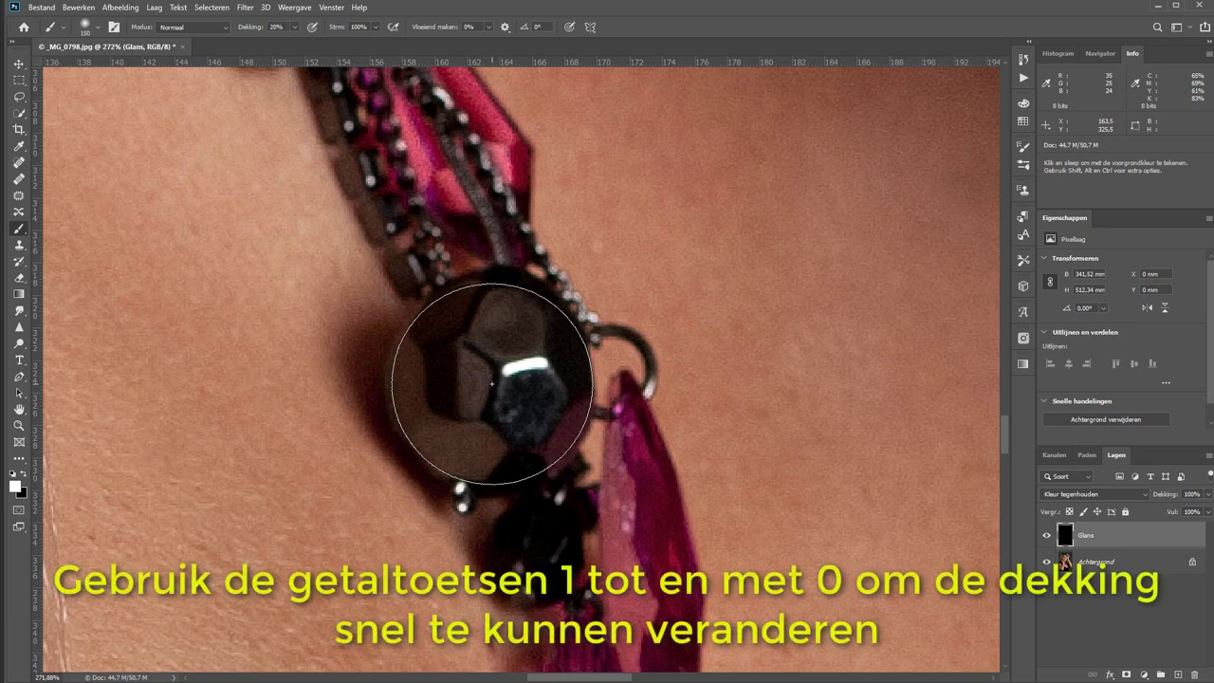
drag(490, 379, 474, 366)
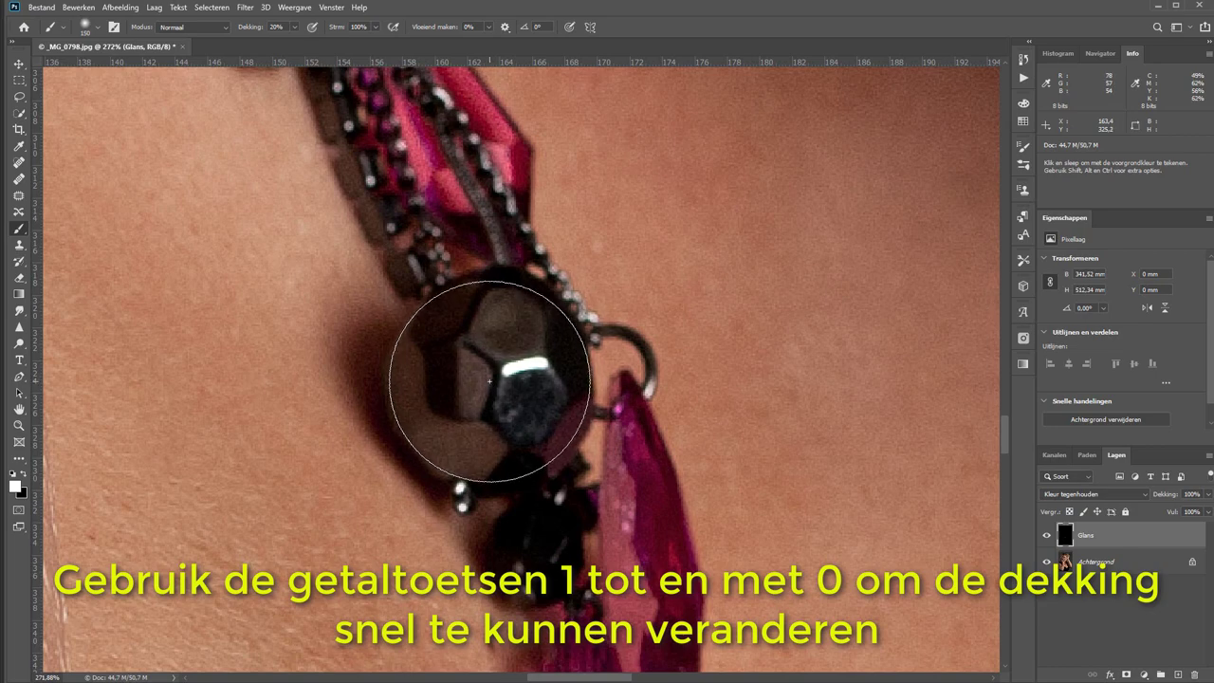
click(474, 366)
drag(534, 537, 433, 228)
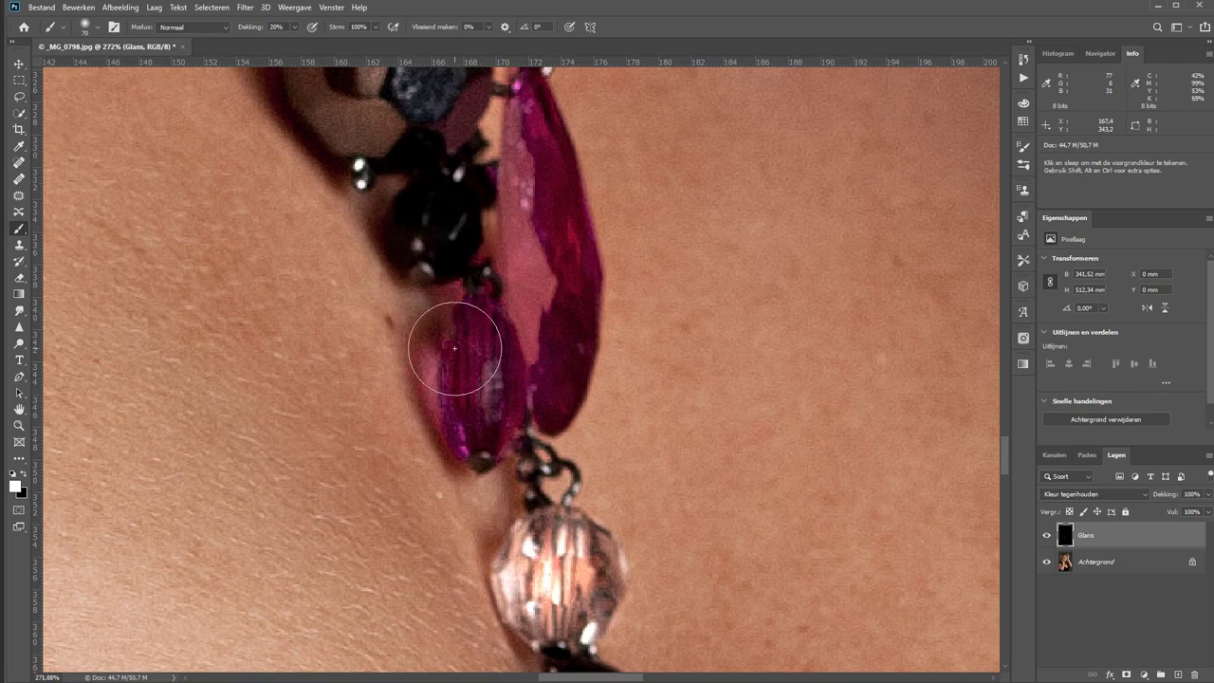
Brighten the round bead's highlight and the pink drop below it.
key(bracketleft)
key(bracketleft)
key(bracketleft)
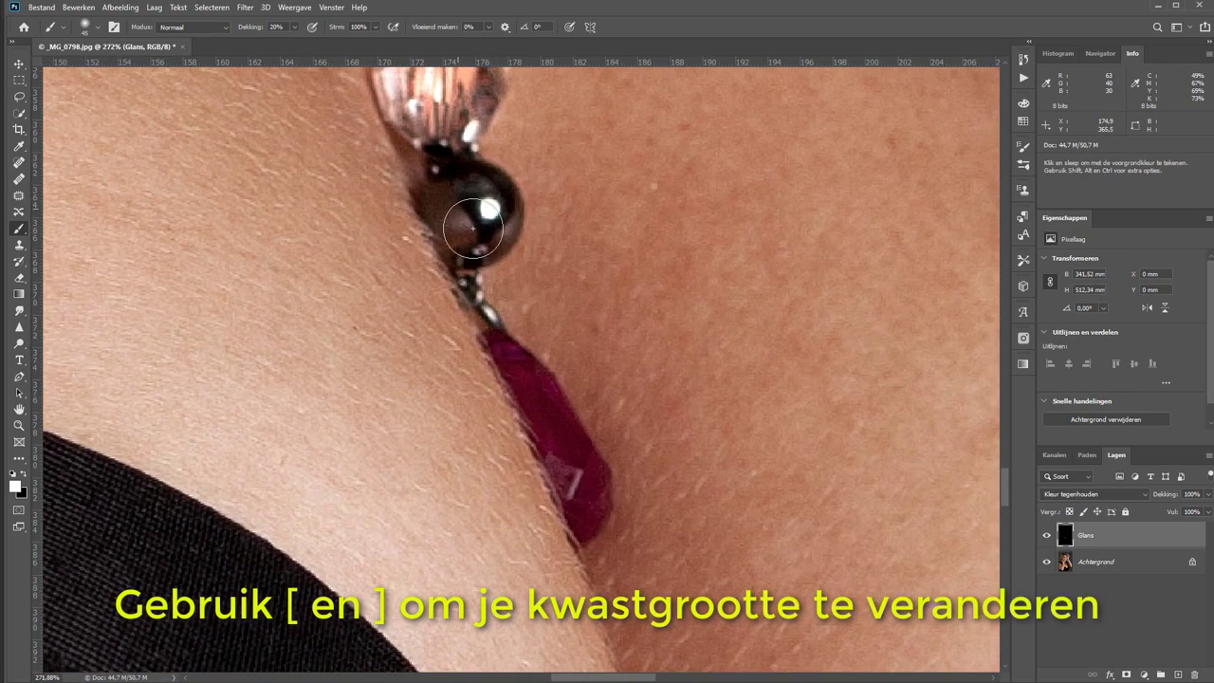
drag(473, 227, 451, 236)
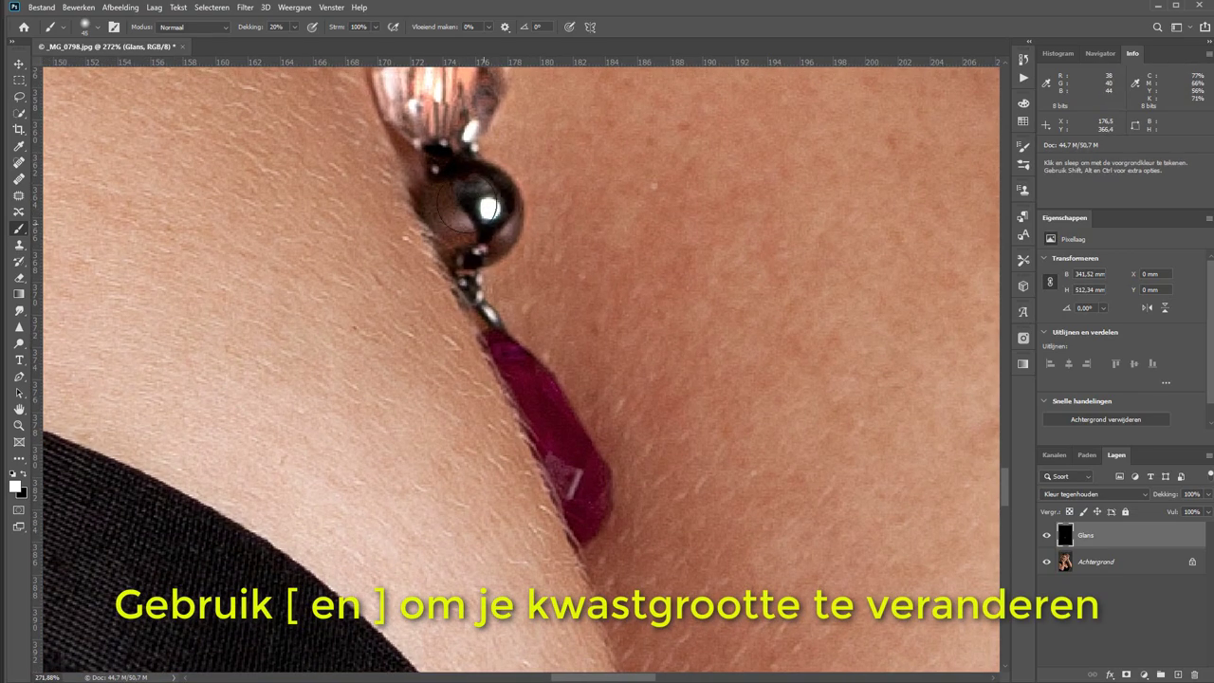
drag(543, 418, 501, 365)
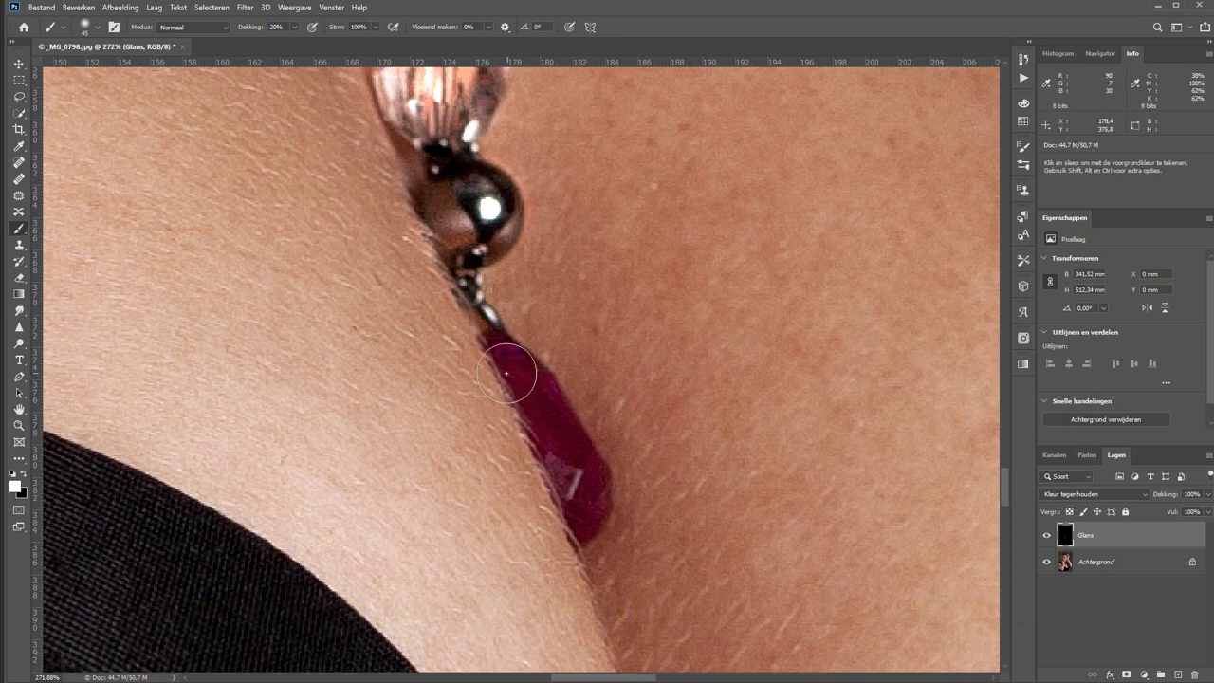
key(x)
key(bracketleft)
key(bracketleft)
key(bracketleft)
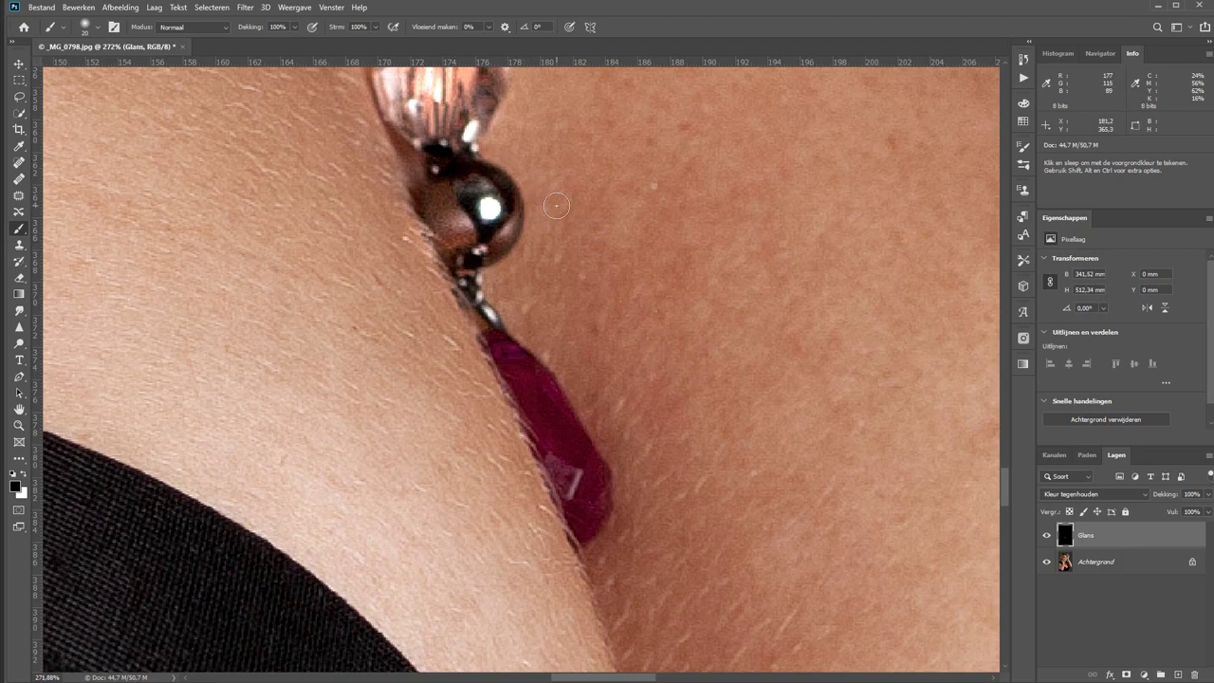
At 20% brush opacity, brighten the magenta drop along its length, then fit the portrait on screen.
key(2)
key(bracketright)
mouse_move(519, 372)
mouse_down()
mouse_move(501, 348)
mouse_move(577, 482)
mouse_move(536, 525)
mouse_up()
key(bracketleft)
key(bracketleft)
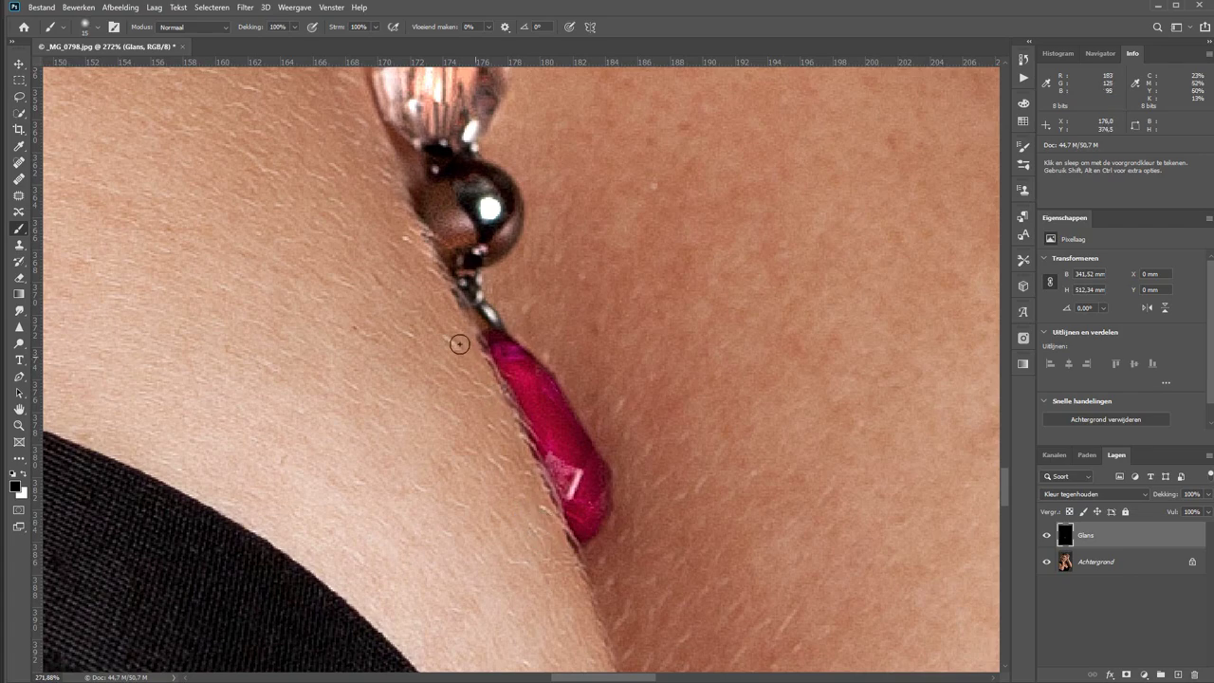
key(ctrl+0)
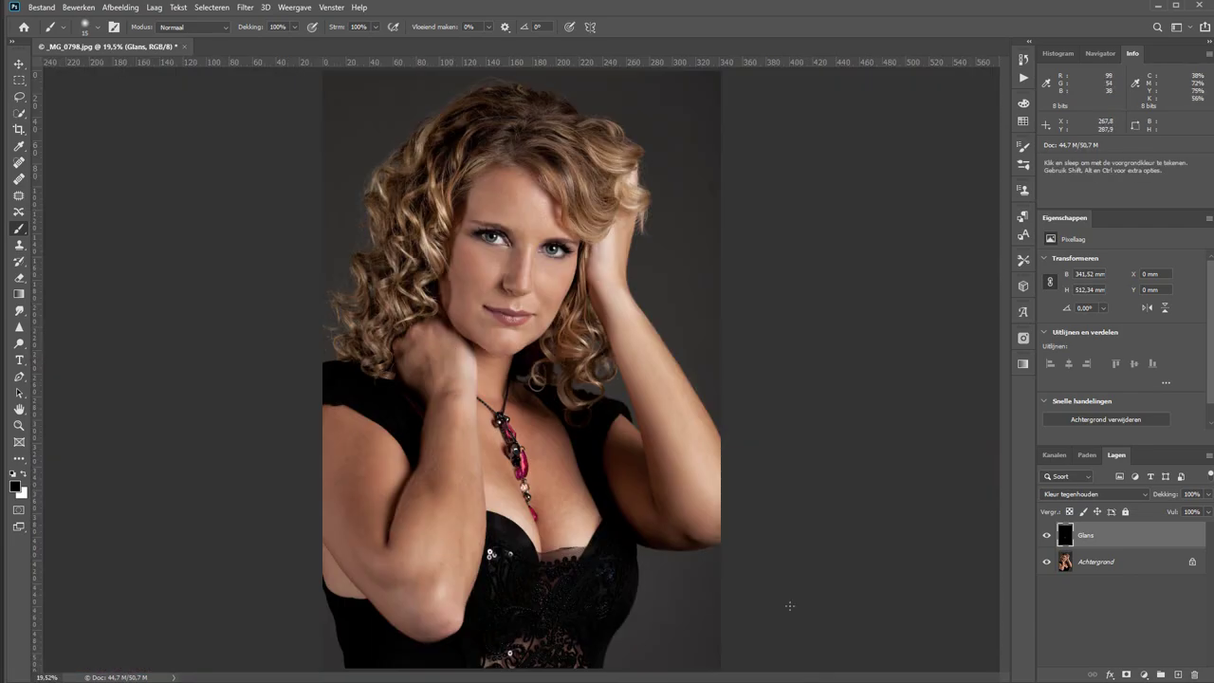
click(1047, 536)
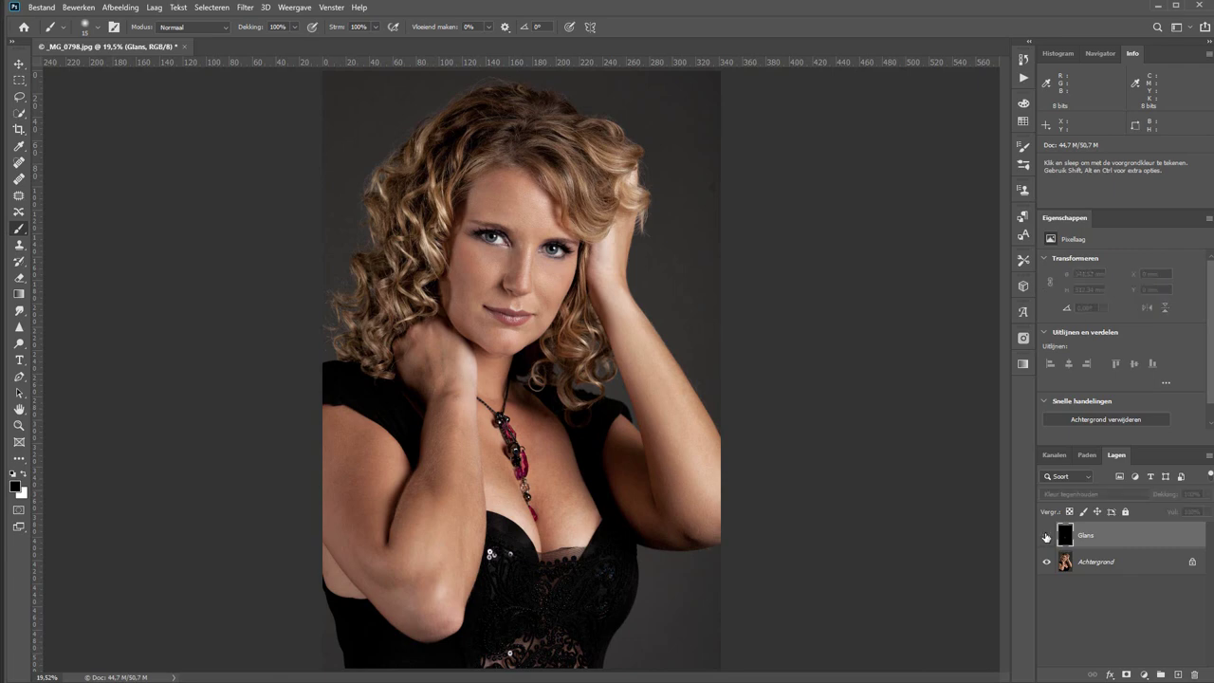
click(1047, 535)
click(1047, 536)
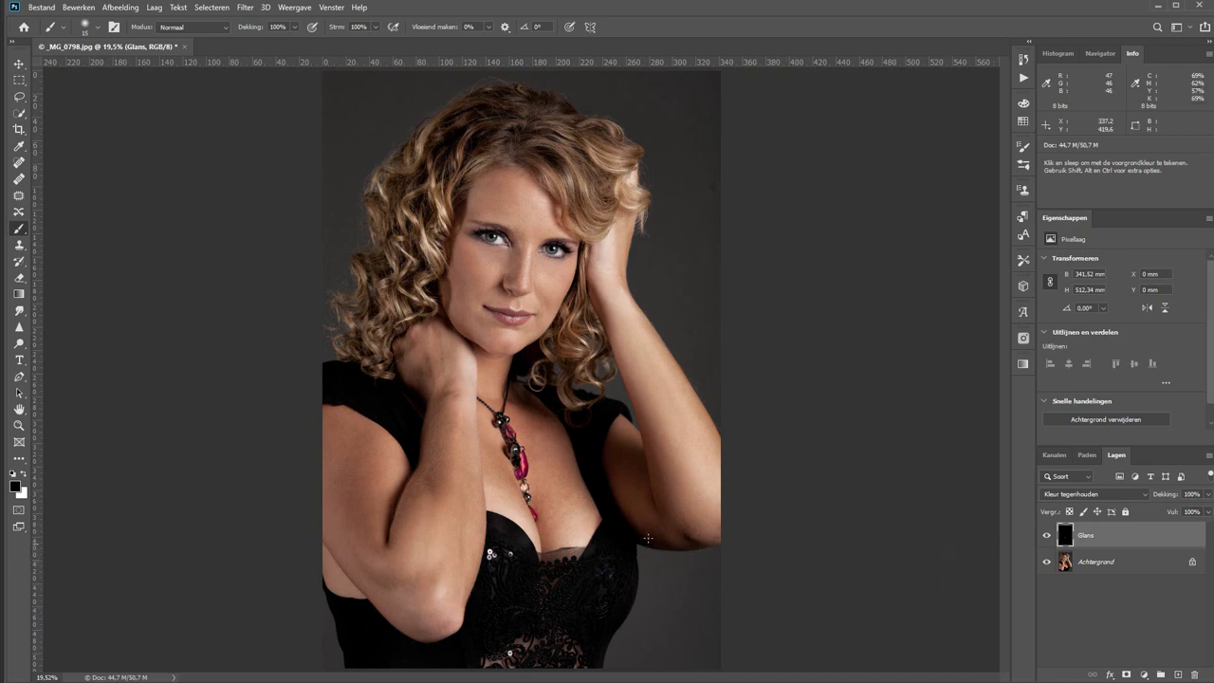
key(z)
drag(520, 391, 600, 496)
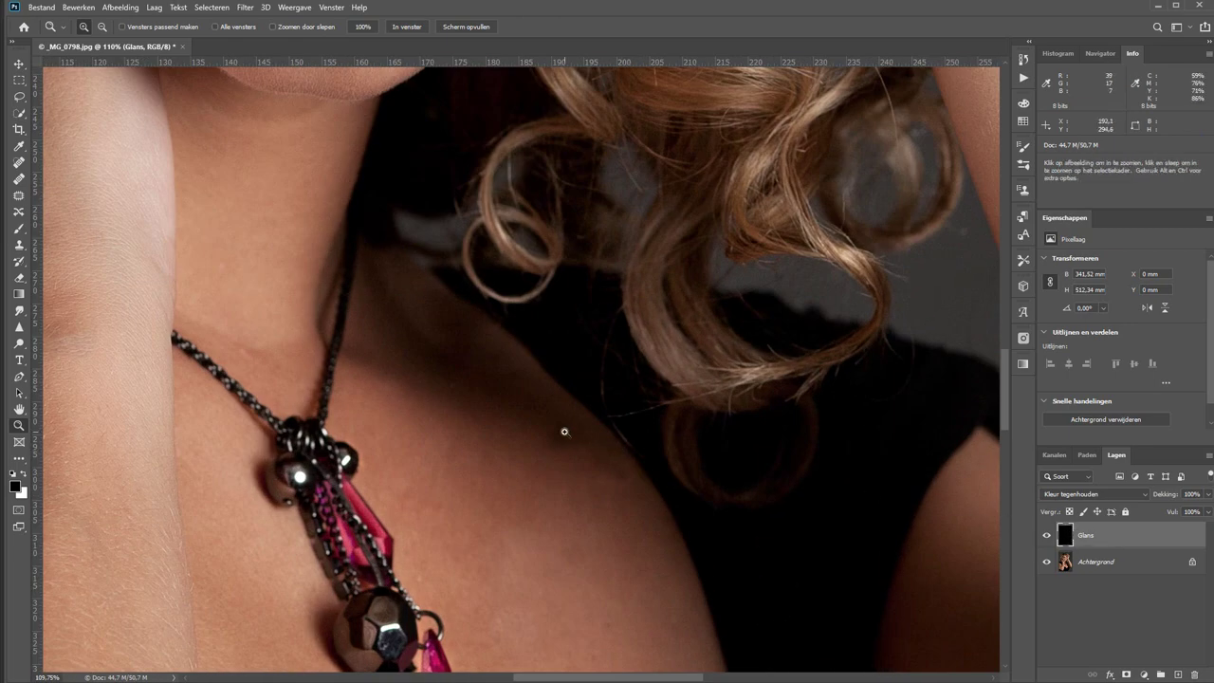
key(b)
key(bracketright)
key(bracketright)
key(bracketright)
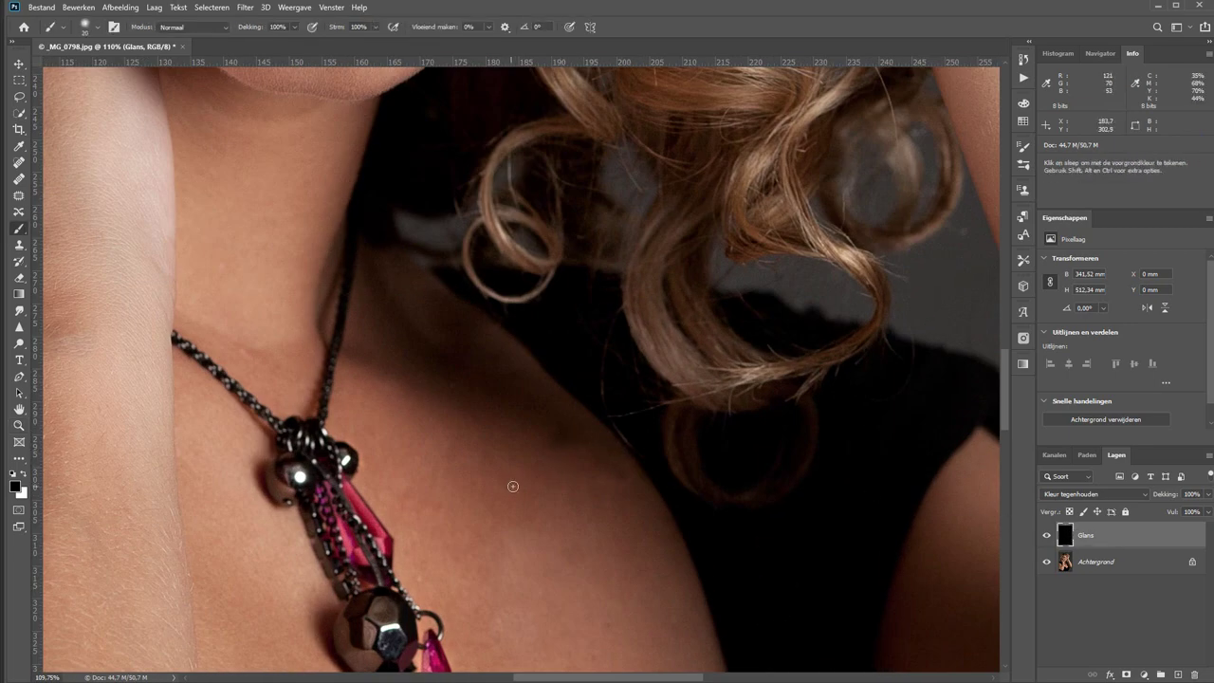
key(x)
click(510, 476)
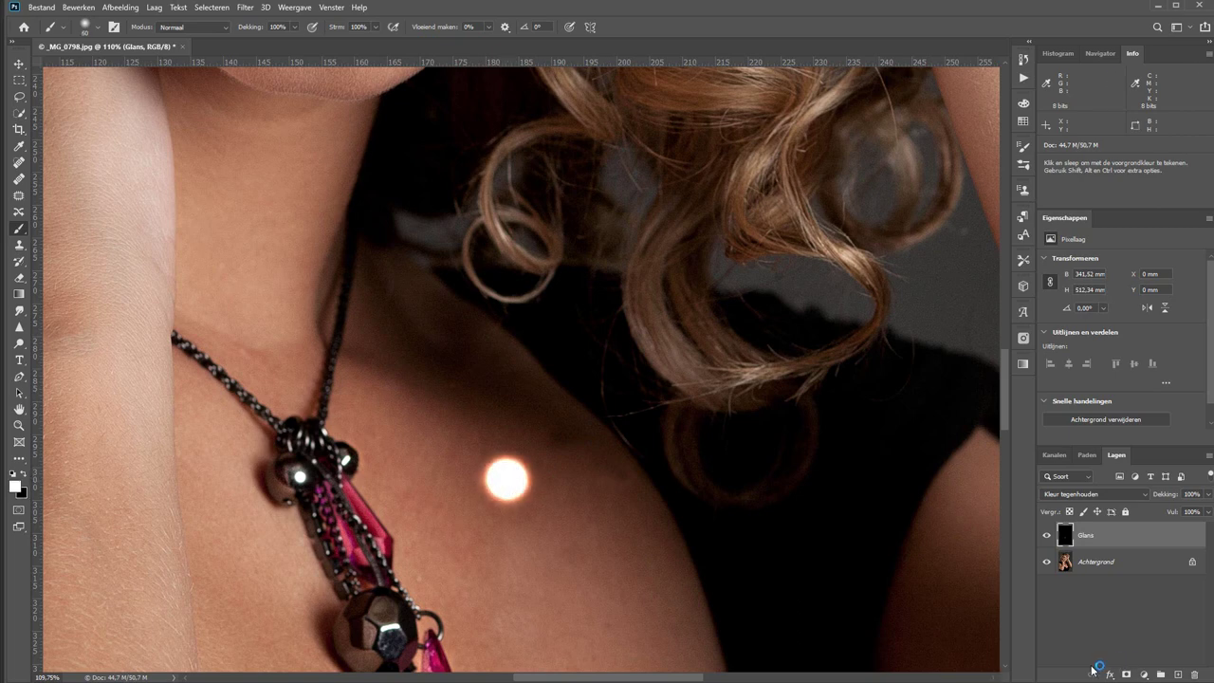
key(ctrl+shift+n)
key(Return)
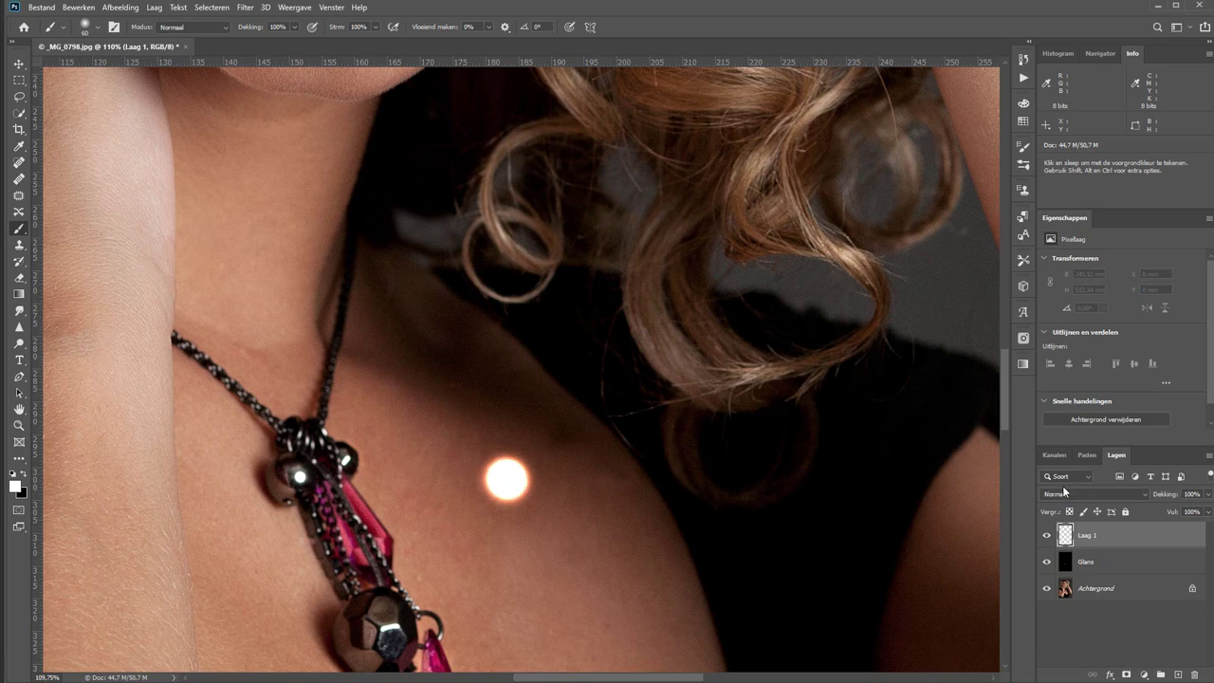
click(1062, 494)
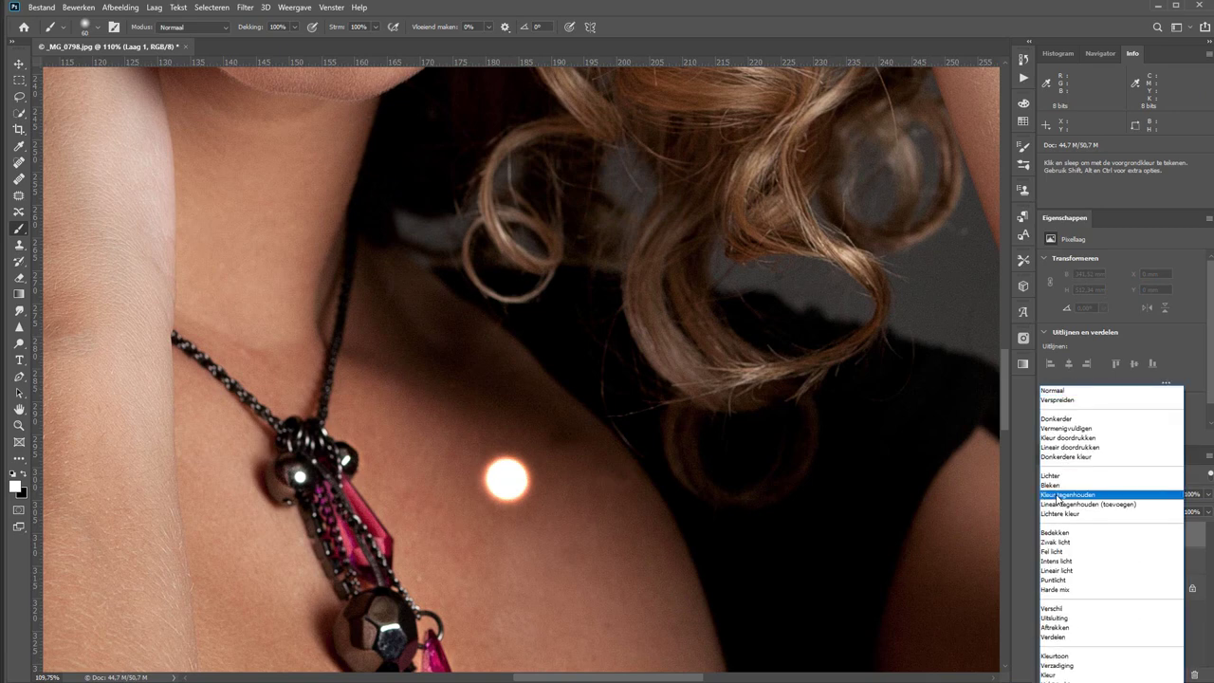
click(1058, 495)
click(528, 541)
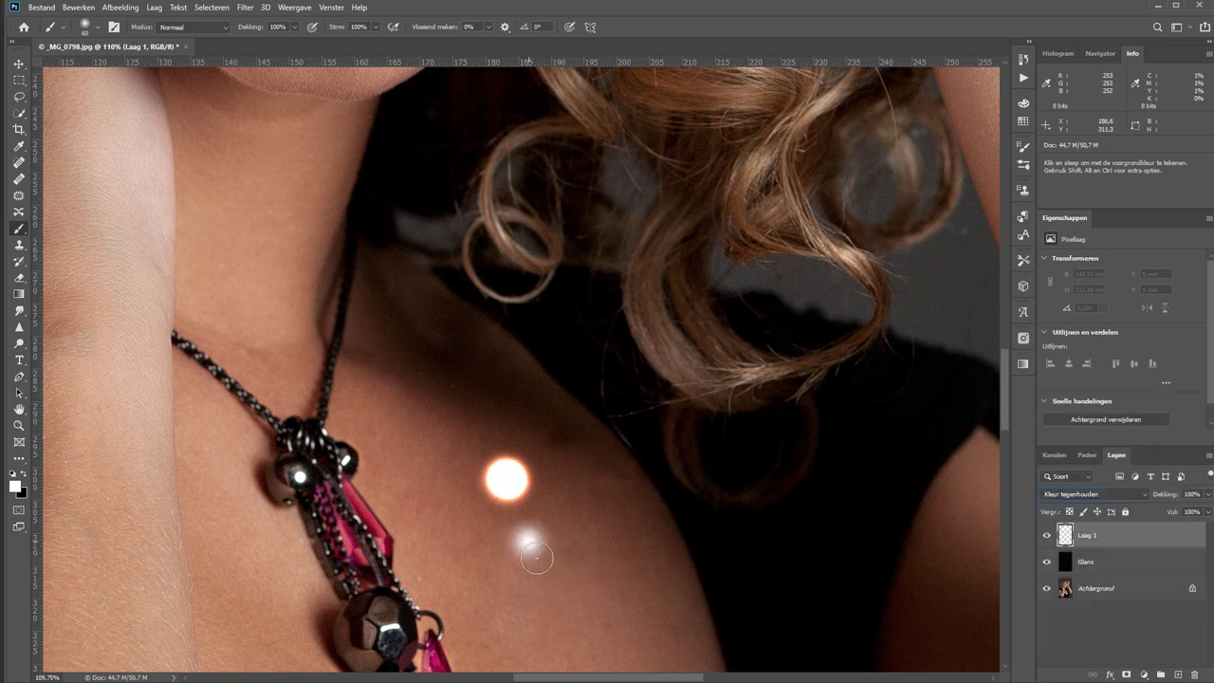
drag(536, 558, 535, 546)
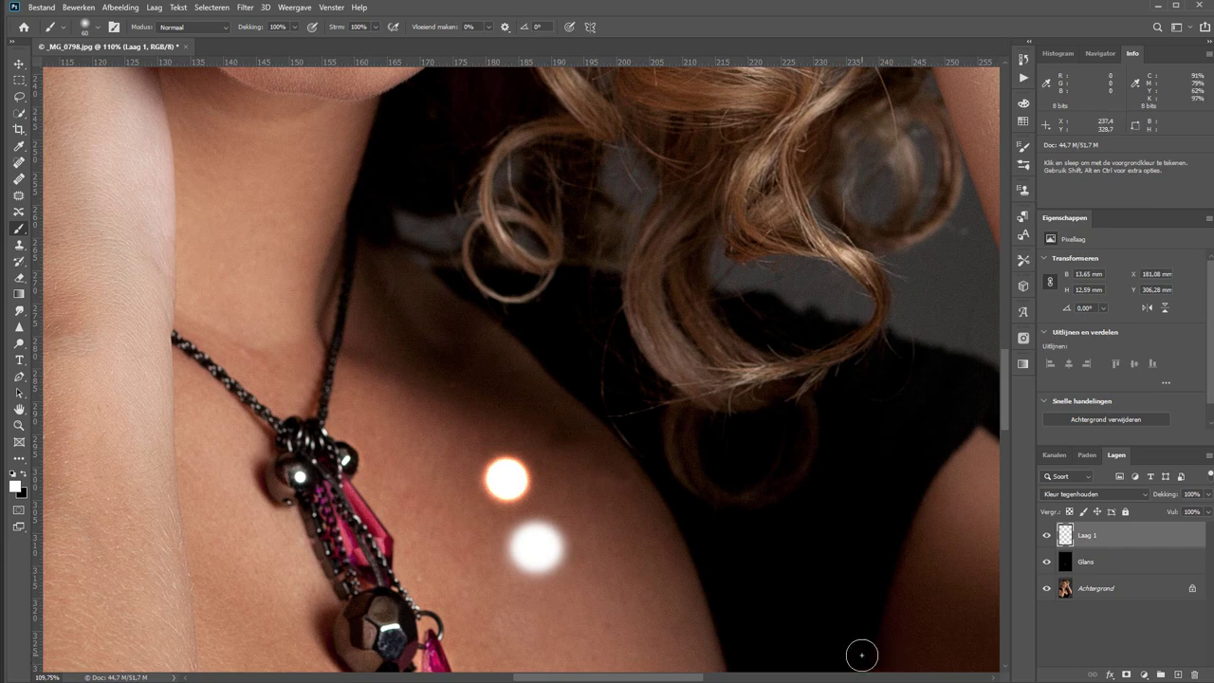
key(ctrl+z)
key(ctrl+z)
key(ctrl+z)
key(ctrl+z)
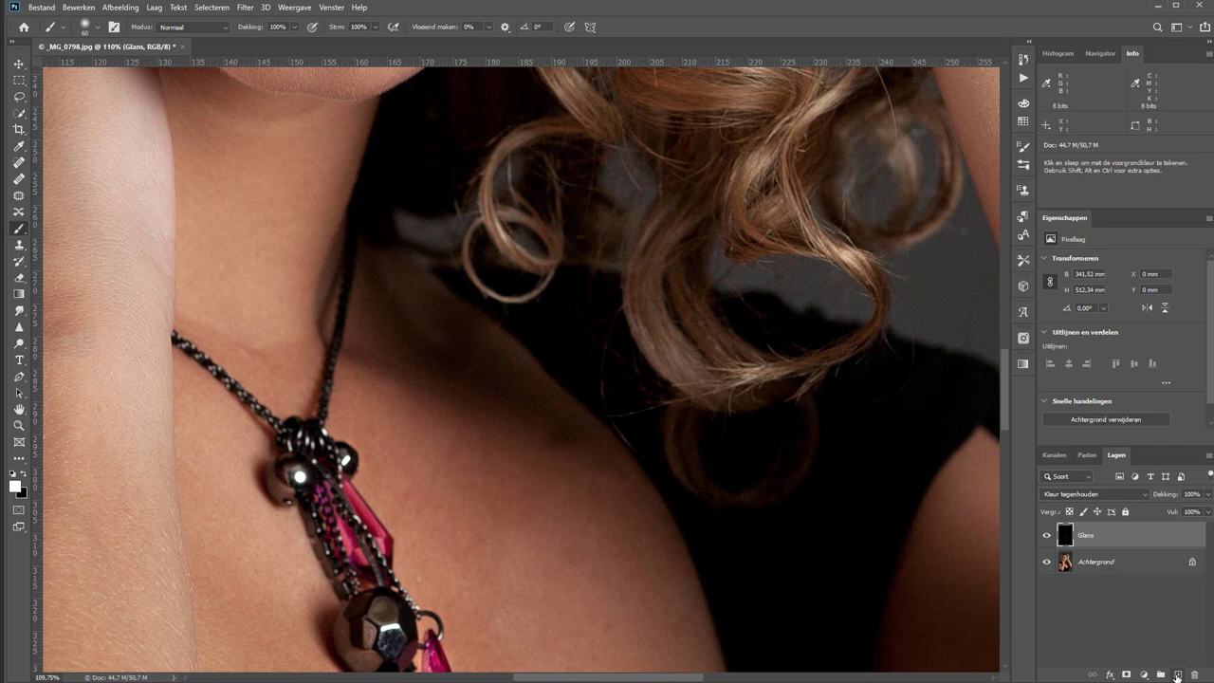
Add Laag 1 above Glans, fill it with black and set it to Kleur tegenhouden.
click(1177, 676)
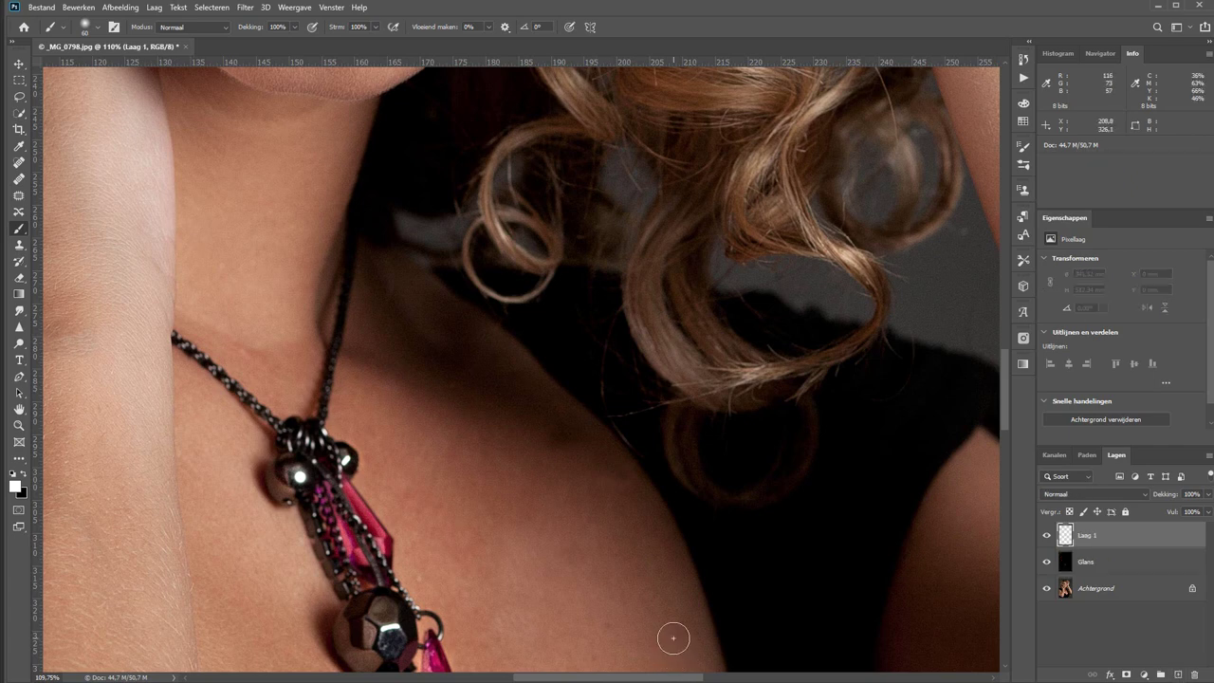
key(ctrl+BackSpace)
drag(276, 276, 613, 499)
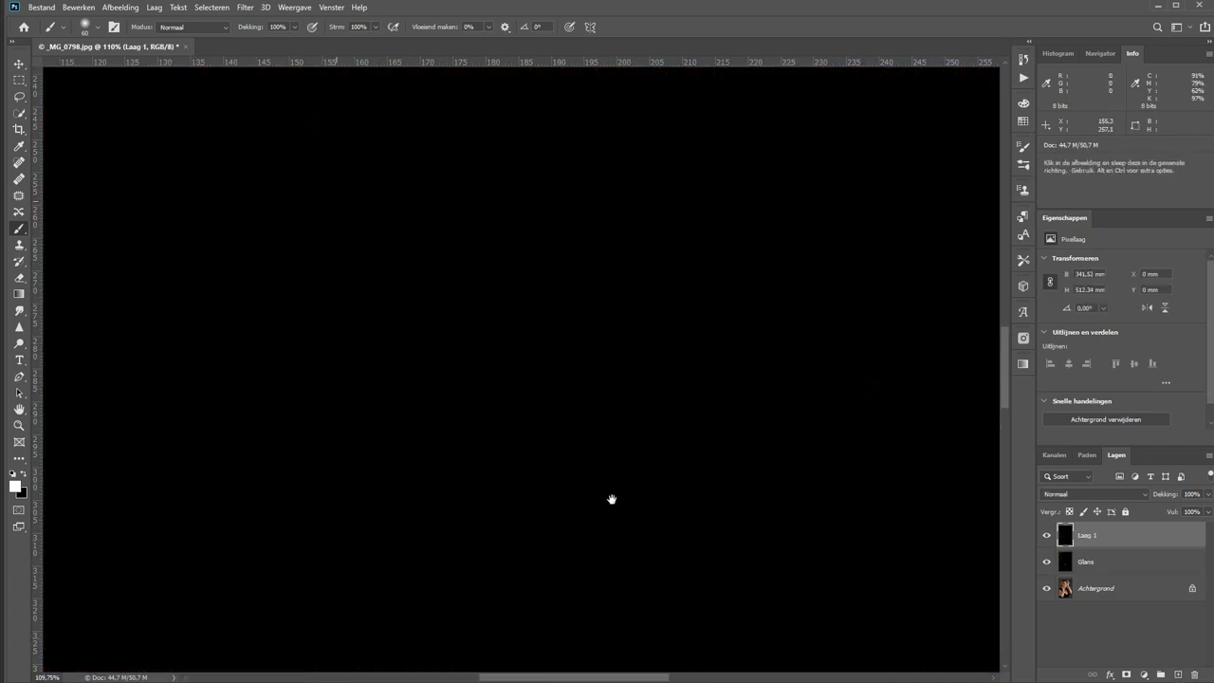
click(1075, 498)
click(1072, 491)
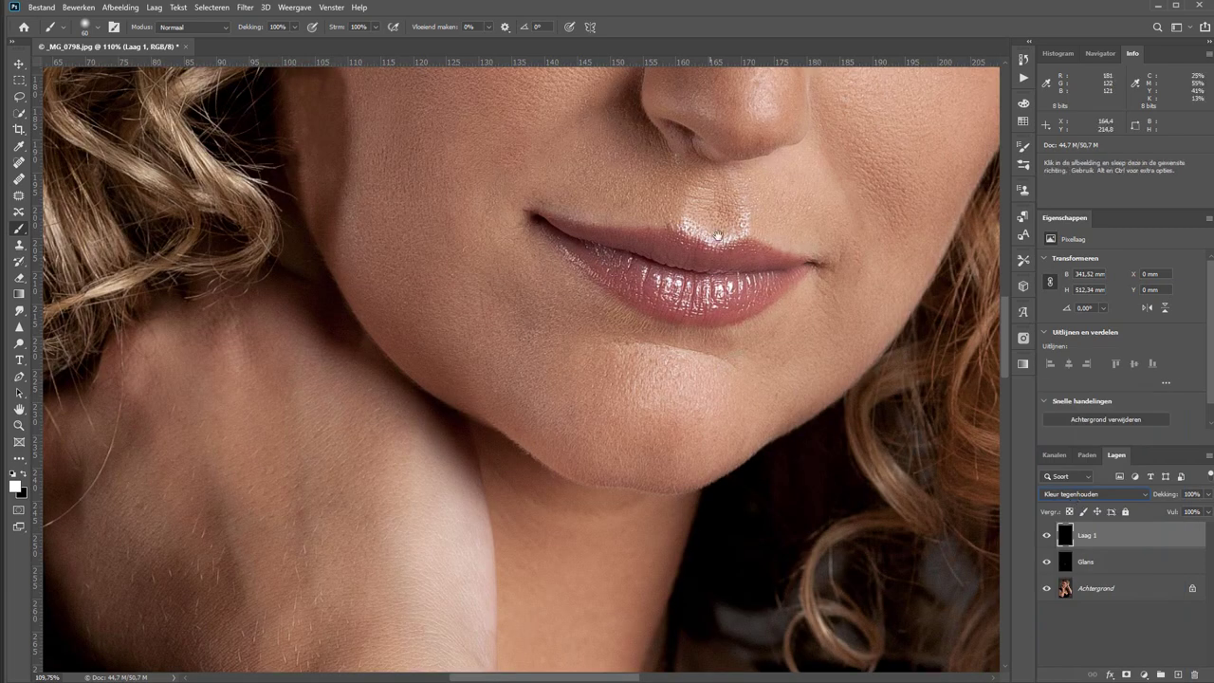
At 20% brush opacity, brush white gloss onto the left eye, then fit the portrait on screen.
drag(712, 189, 612, 646)
drag(556, 412, 506, 475)
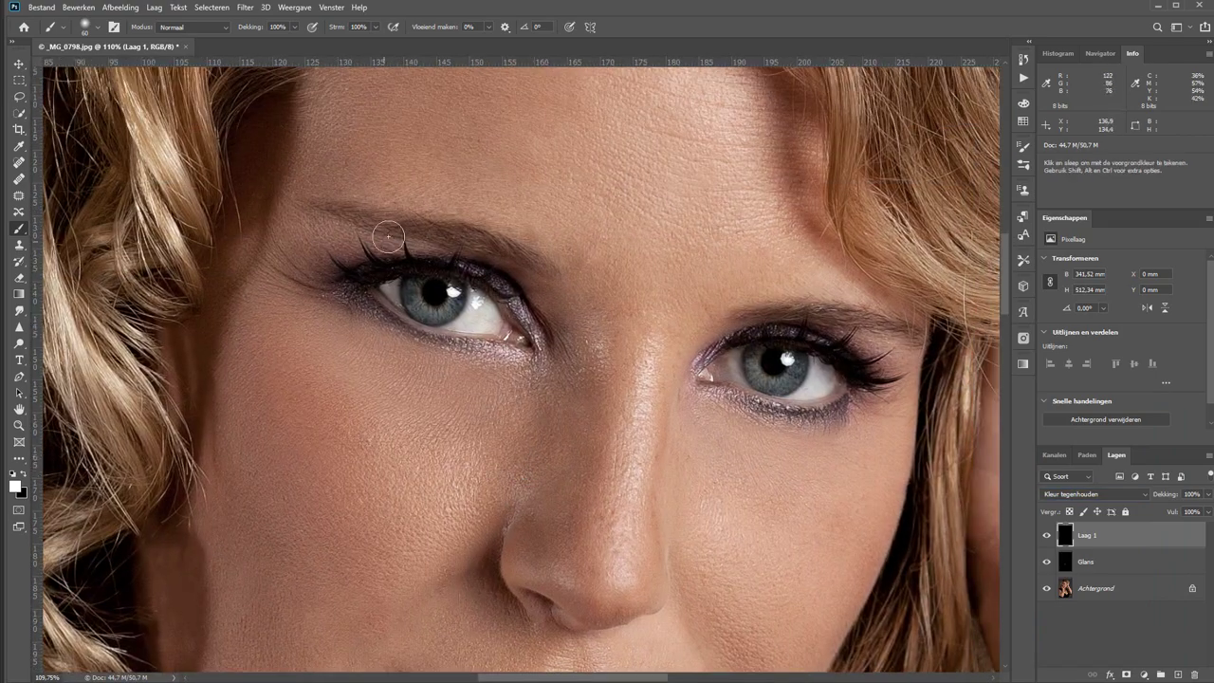
key(3)
key(2)
drag(417, 289, 435, 300)
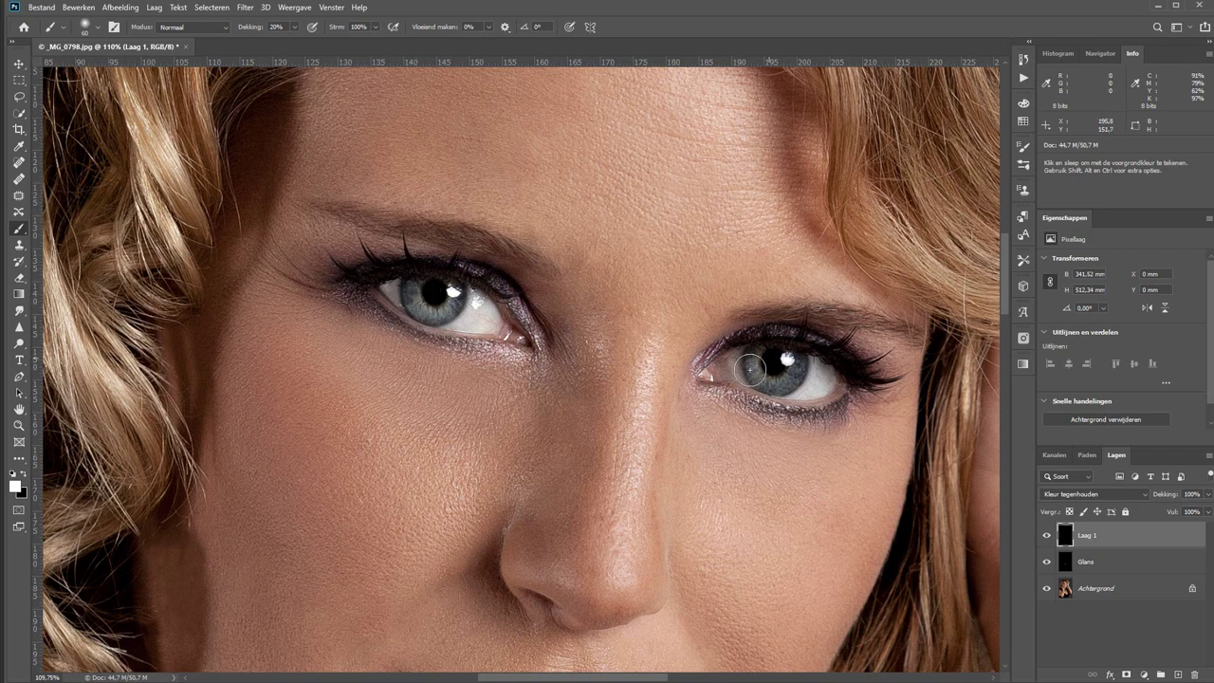
key(ctrl+0)
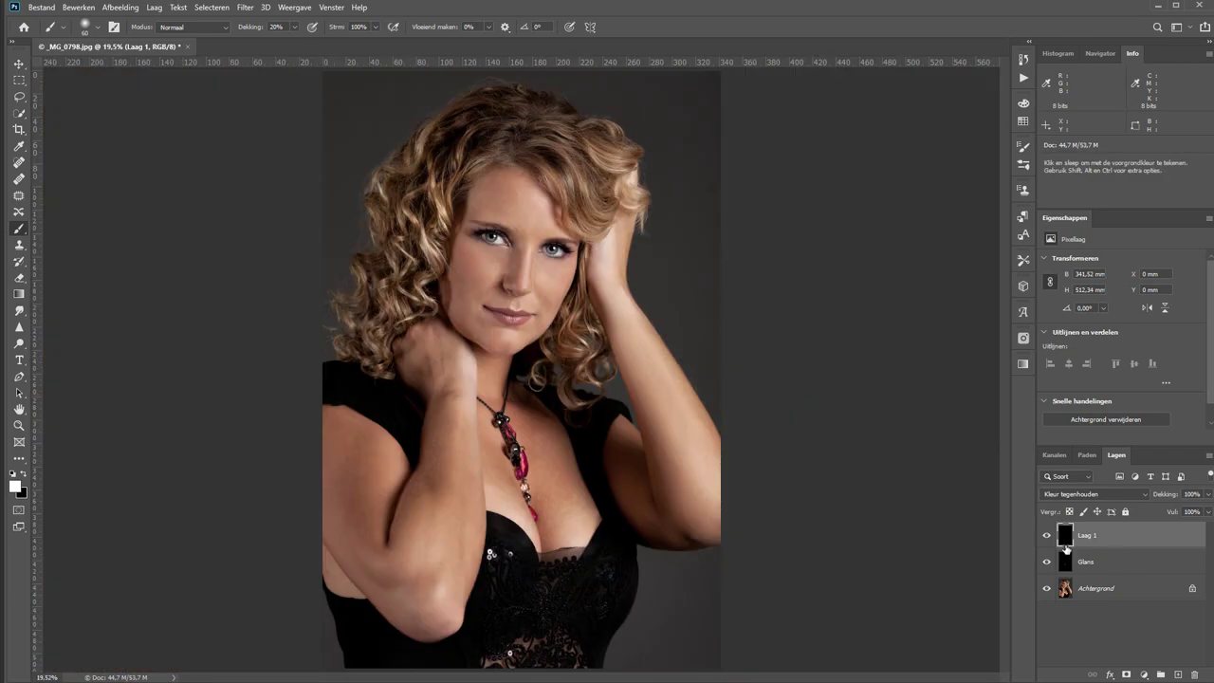
click(1048, 537)
click(1047, 537)
click(1047, 537)
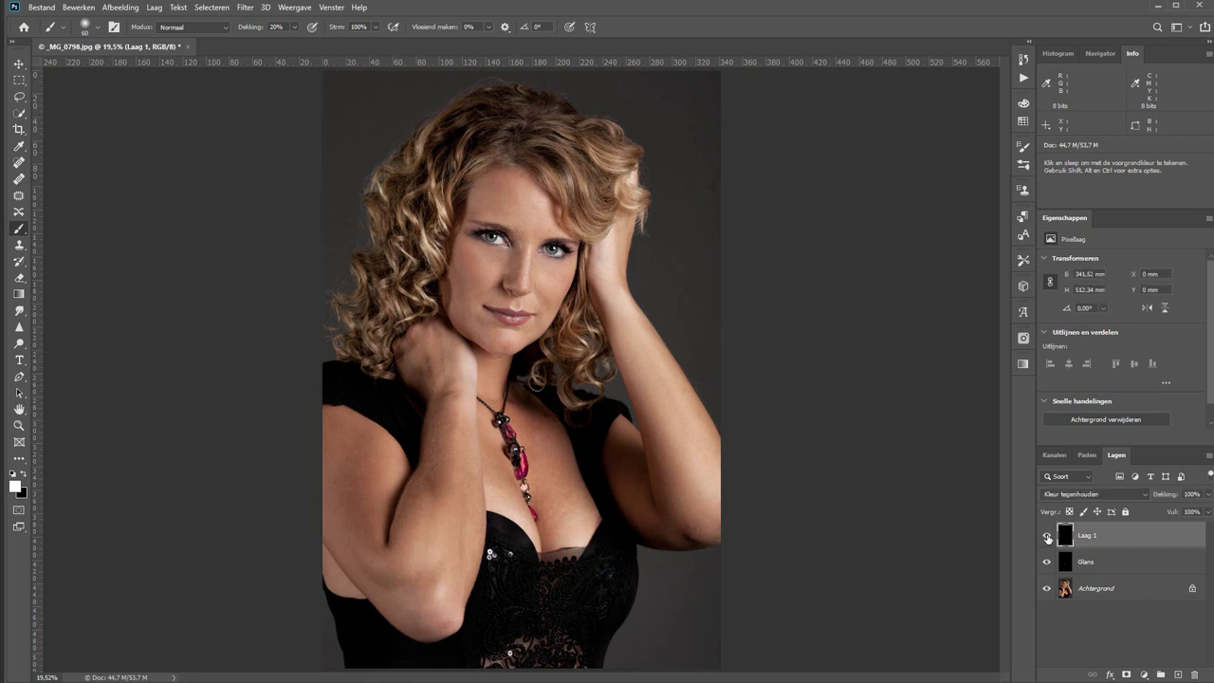
alt+click(1047, 590)
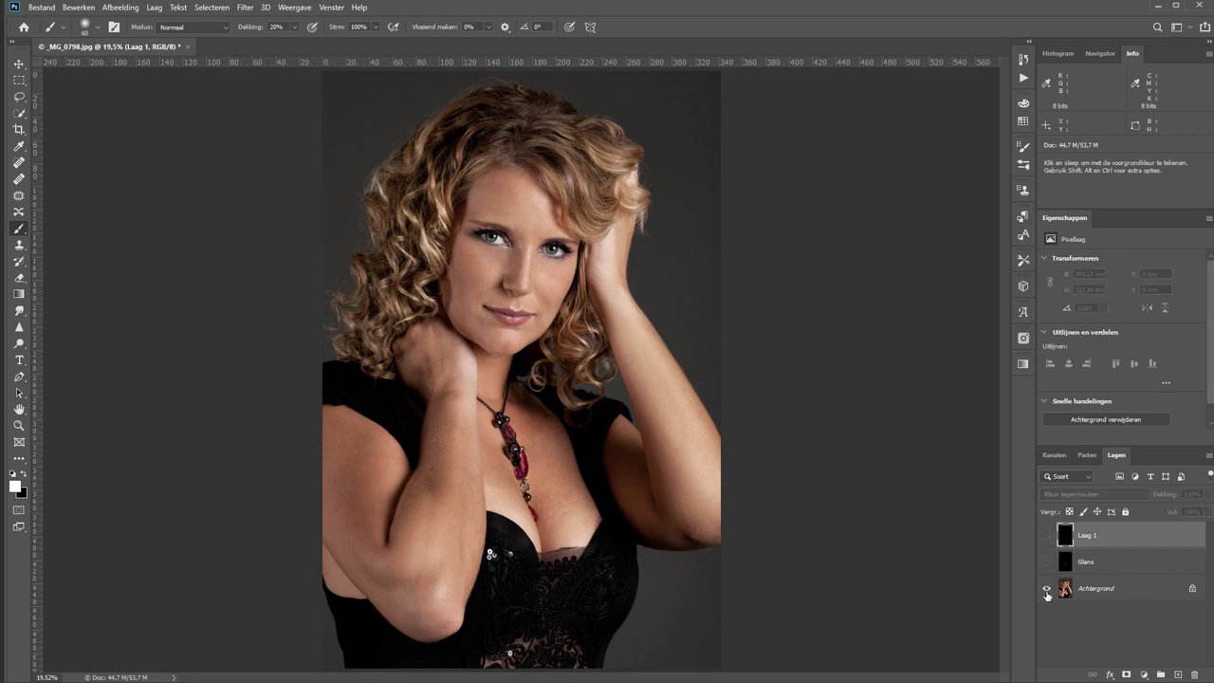
alt+click(1048, 590)
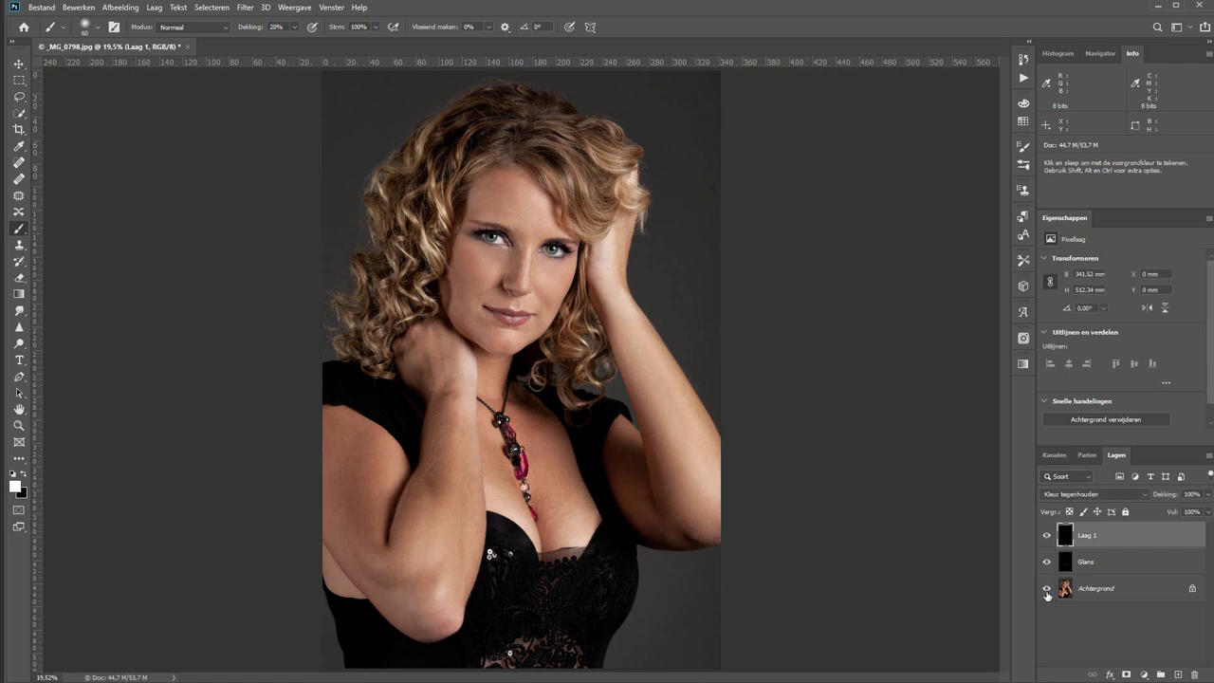